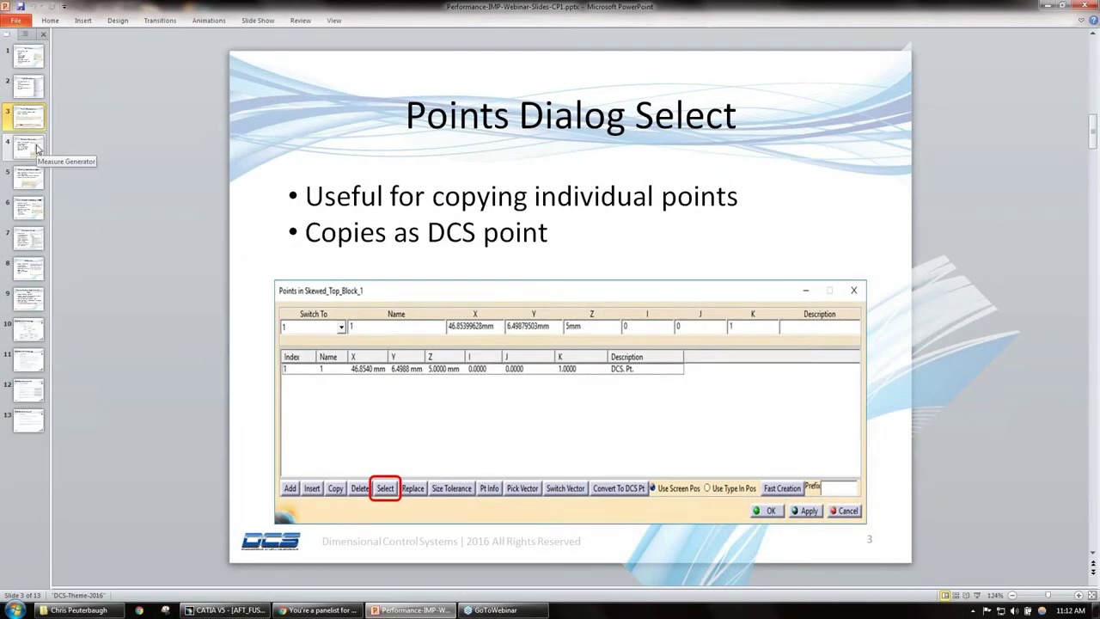
Jump to slide 4, 'Measure Generator', in the PowerPoint deck.
click(37, 149)
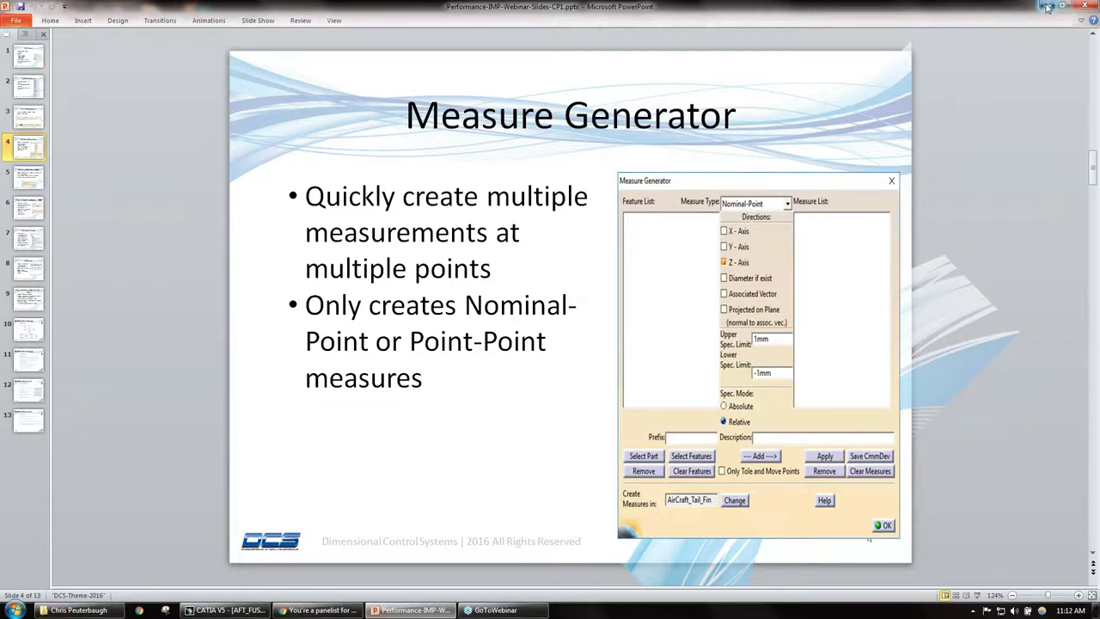
Return to CATIA and frame the AFT_FUSE_ASSY upper skin with its numbered points 9–22.
click(1047, 7)
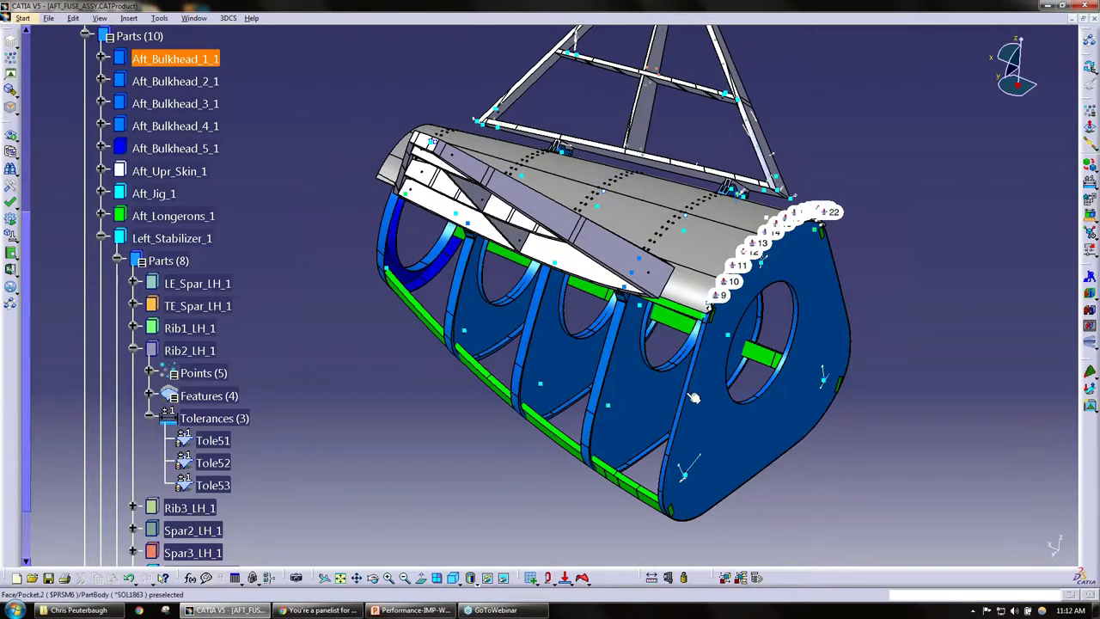
middle_drag(626, 421, 593, 370)
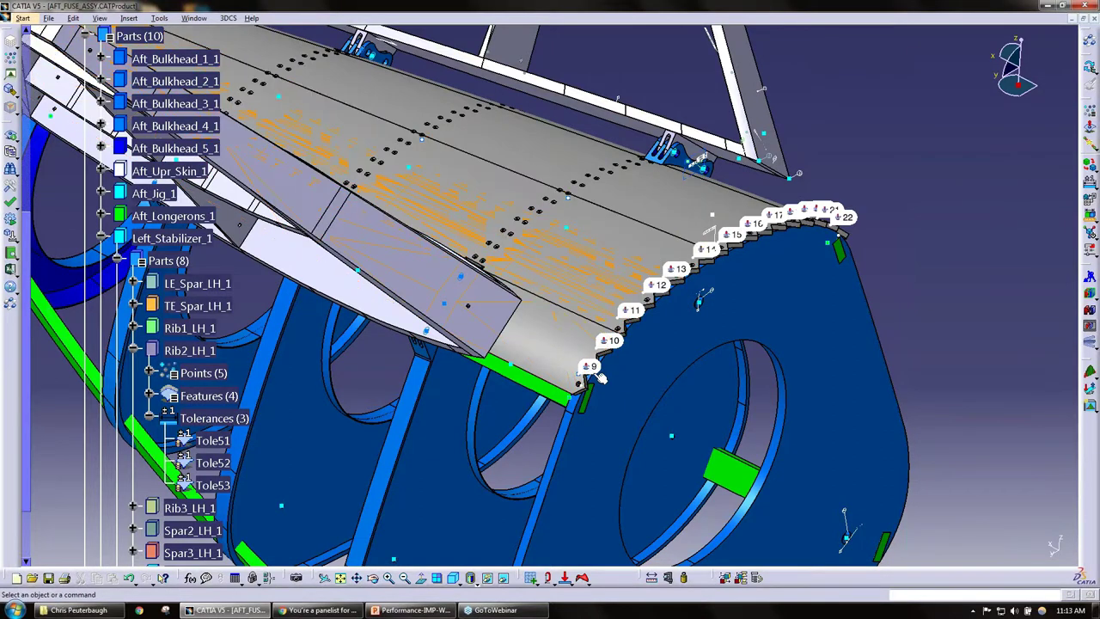
click(692, 258)
ctrl+middle_drag(612, 365, 570, 275)
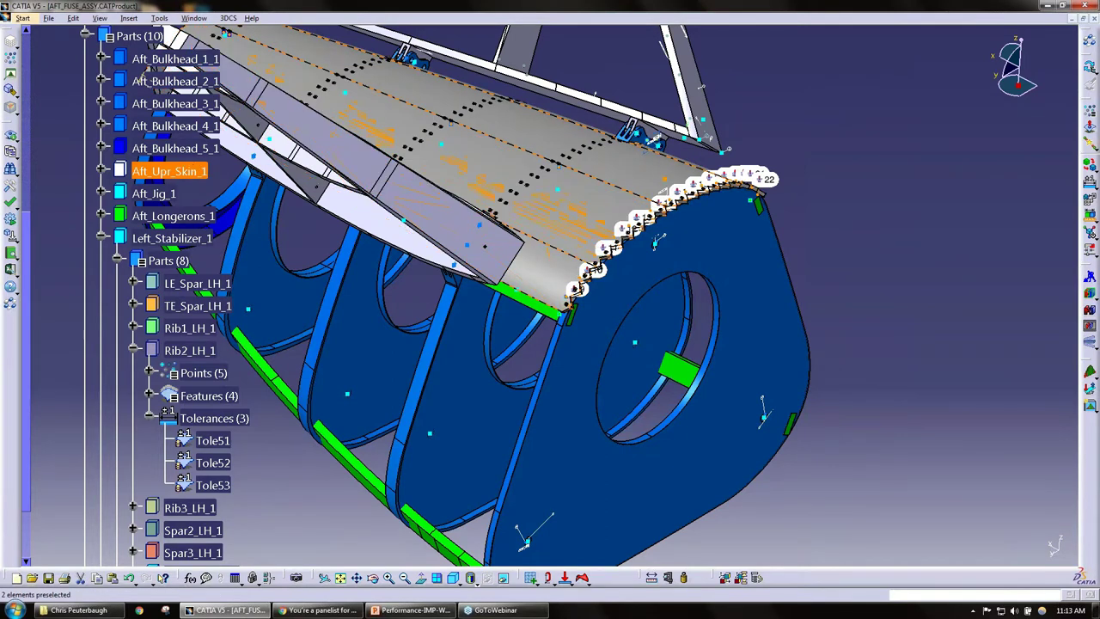
click(777, 184)
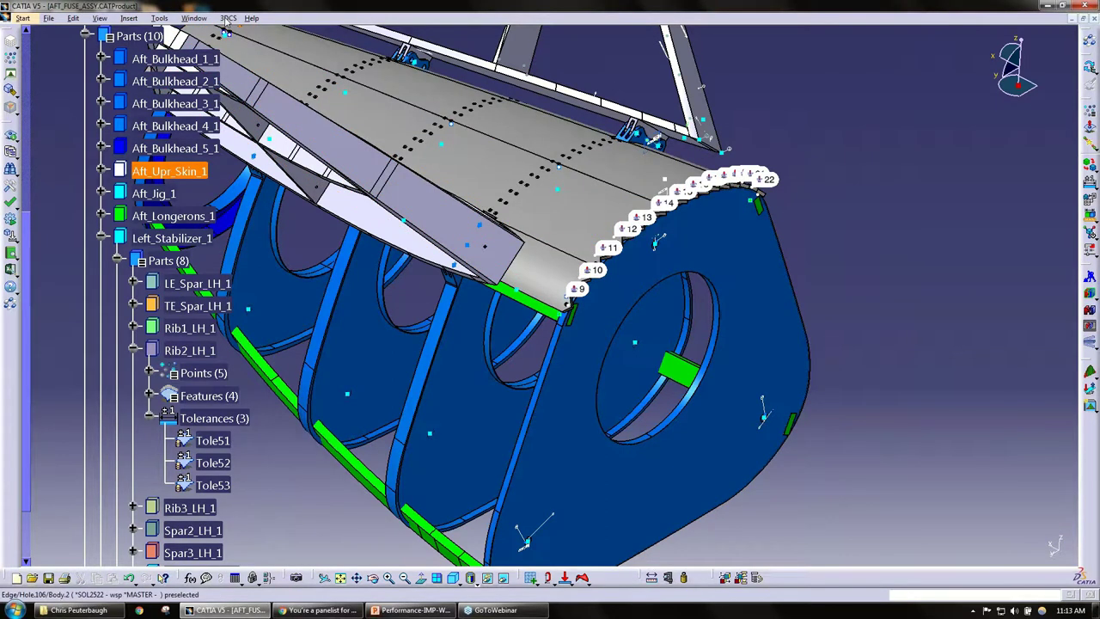
Launch Measure Generator from 3DCS > MTM/GD&T and position its Nominal-Point dialog.
click(227, 19)
mouse_move(262, 67)
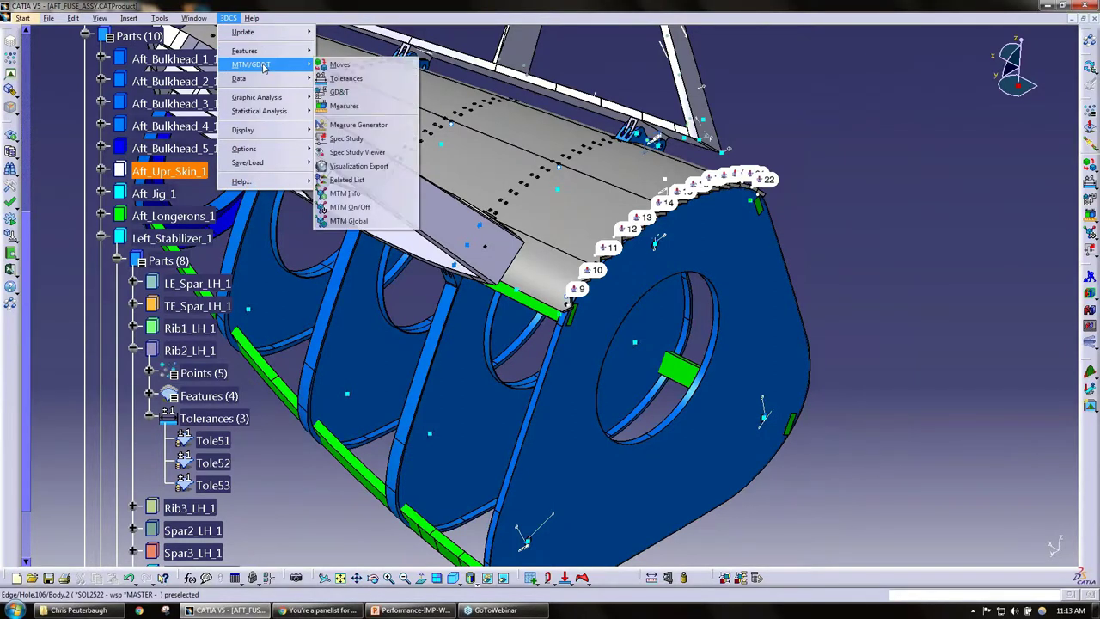
click(383, 129)
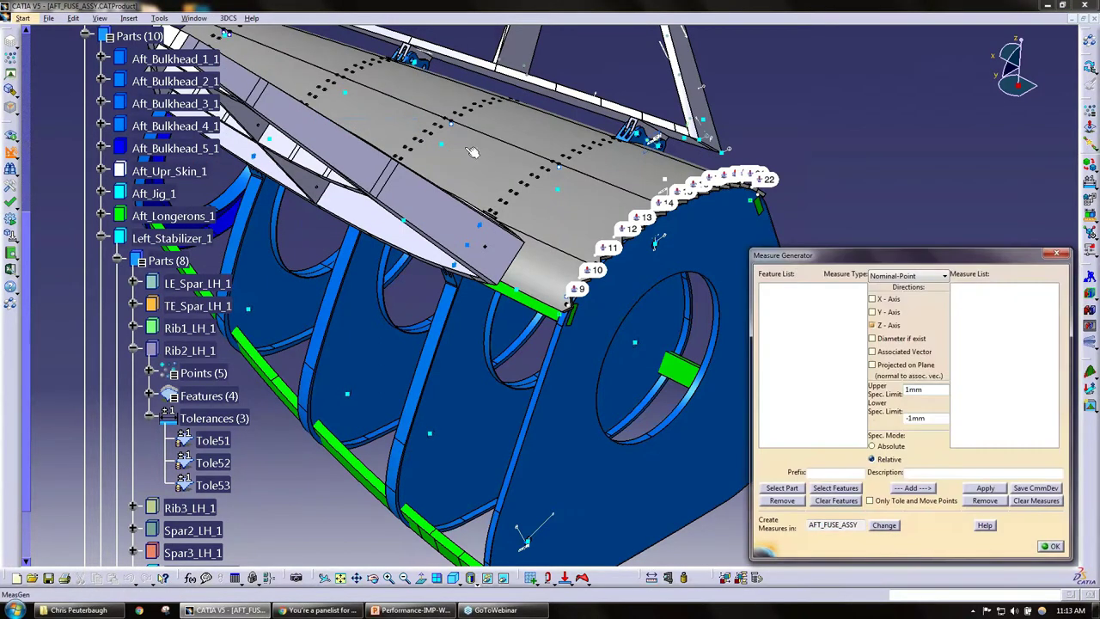
drag(854, 263, 844, 242)
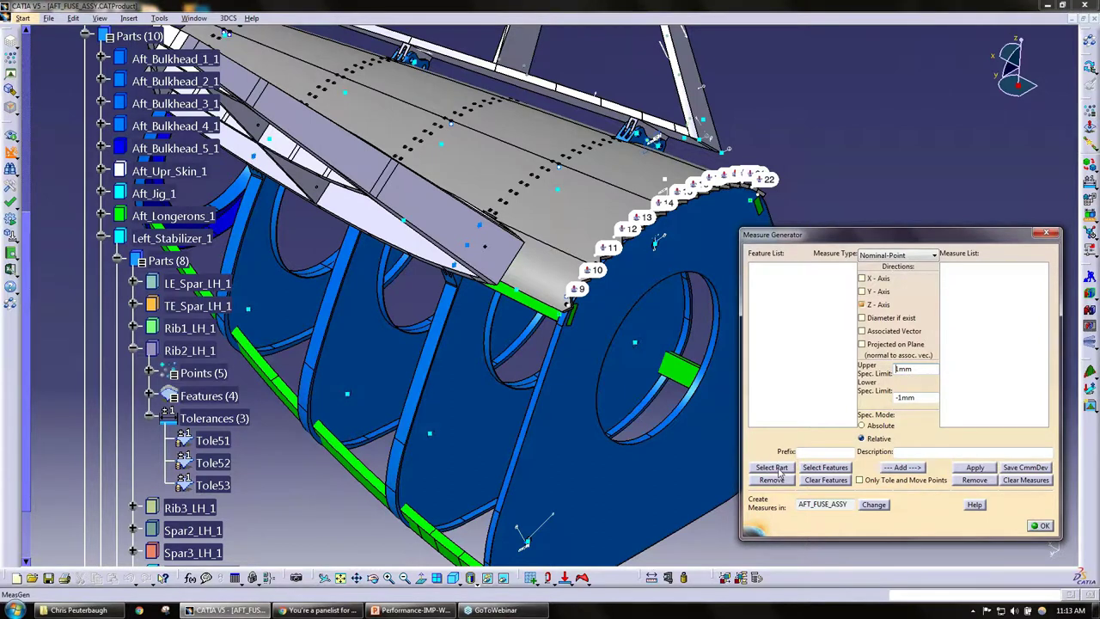
Load all Aft_Upr_Skin_1 points, AftSkin2_FR1 through 22, into the Feature List via Select Part.
click(777, 468)
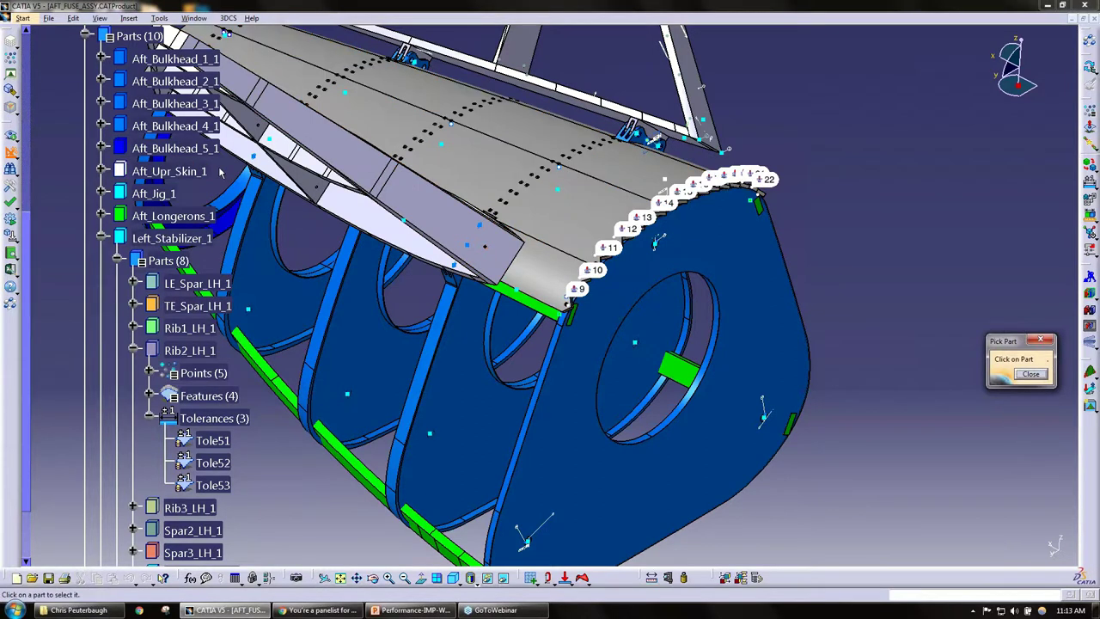
click(103, 171)
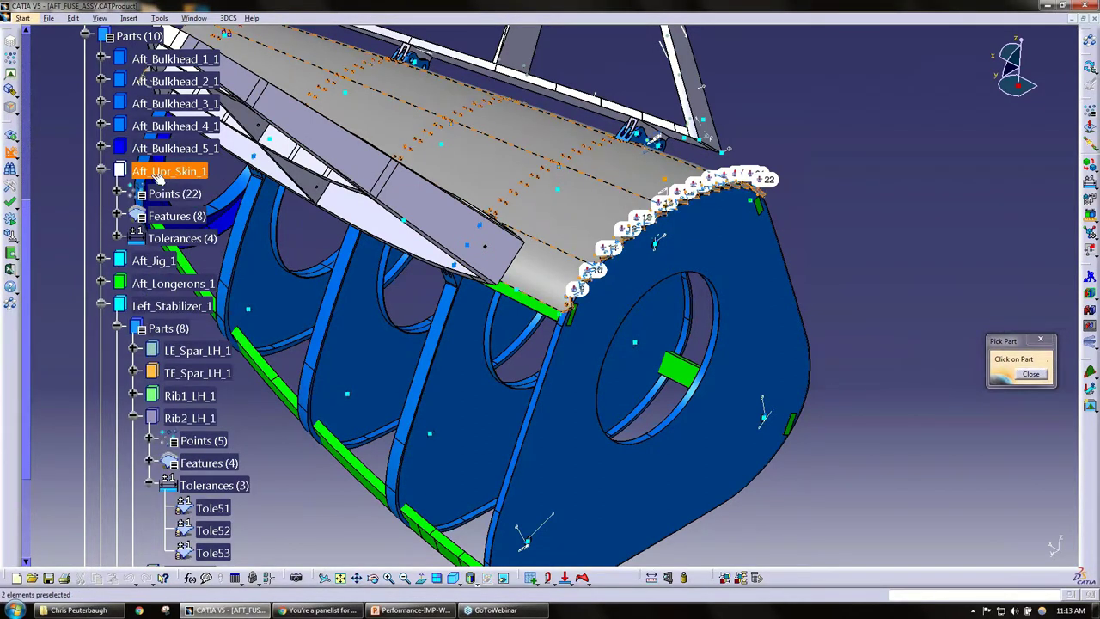
click(117, 193)
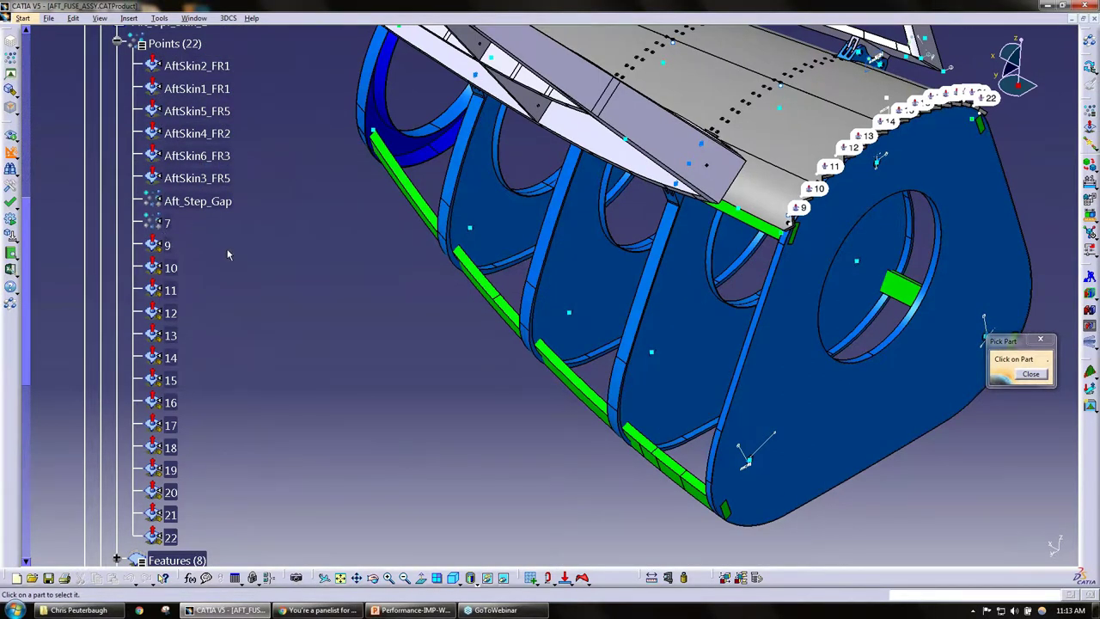
scroll(230, 230, up, 2)
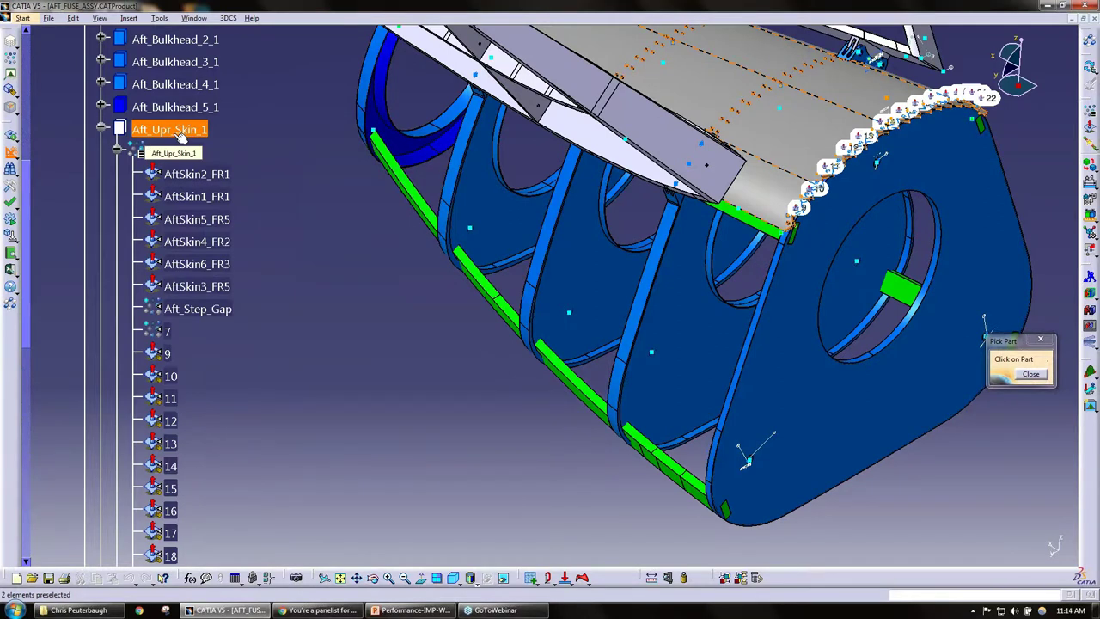
click(184, 130)
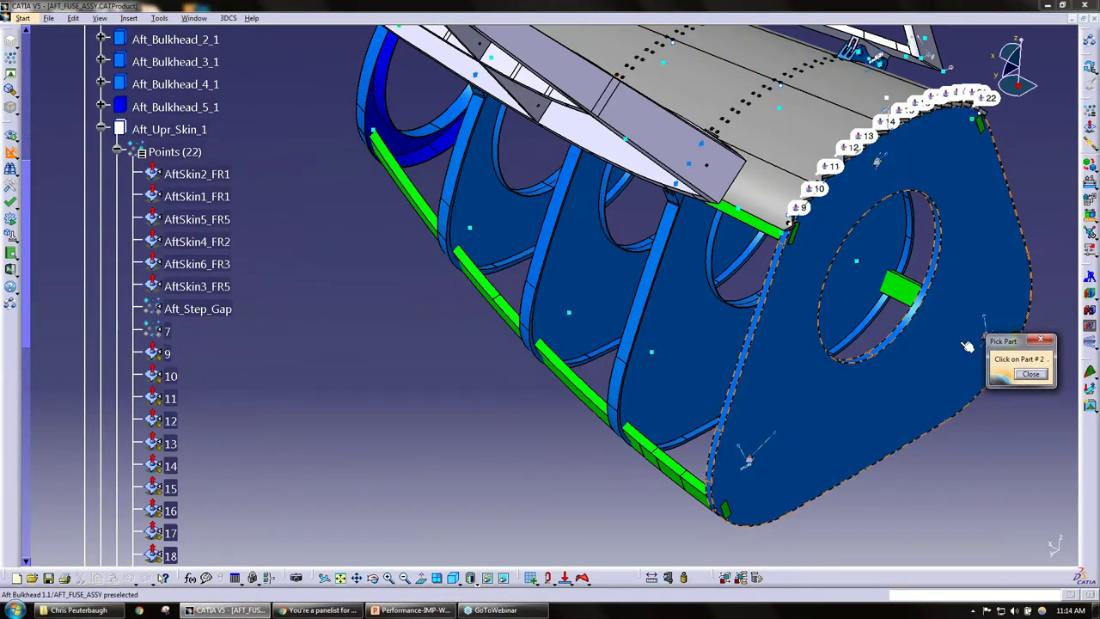
drag(994, 342, 400, 299)
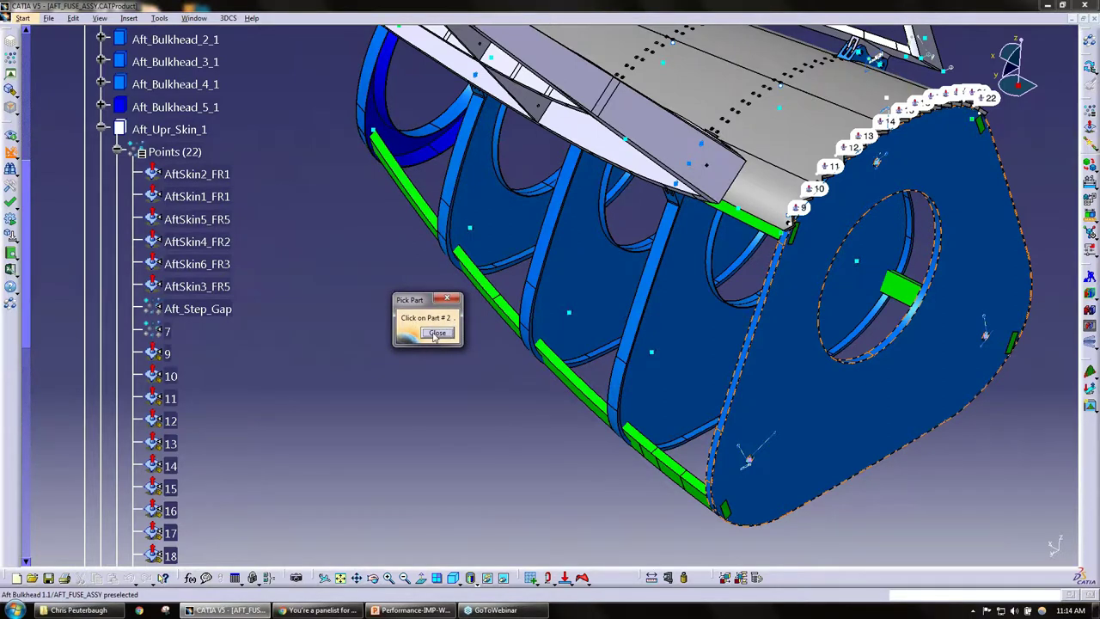
click(436, 333)
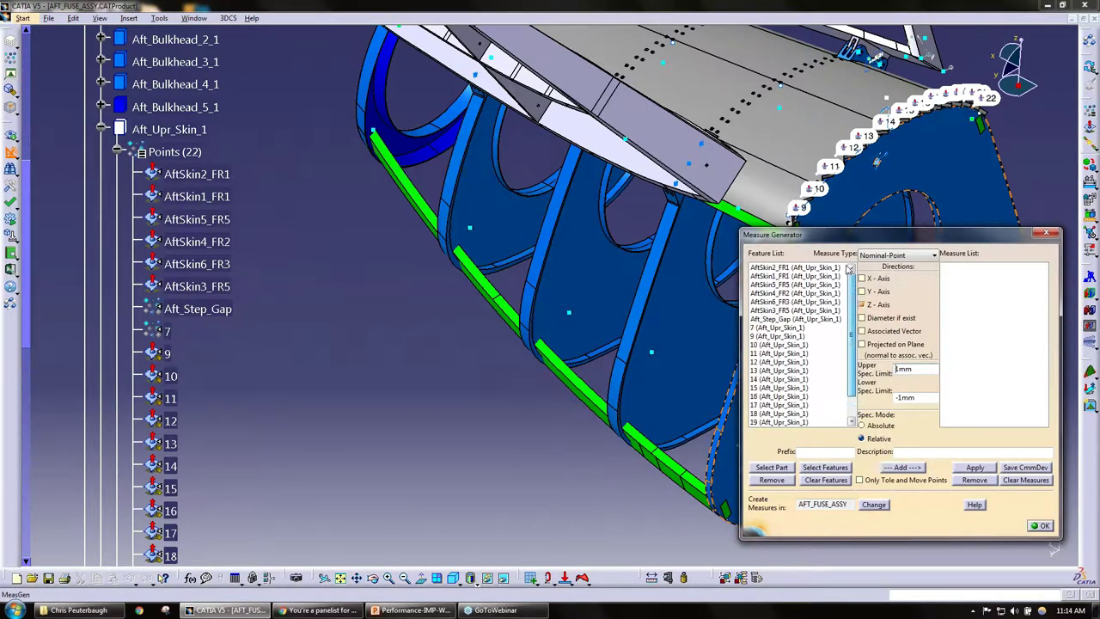
Review the loaded points and confirm AFT_FUSE_ASSY as the Create Measures in destination.
scroll(849, 318, up, 5)
click(772, 266)
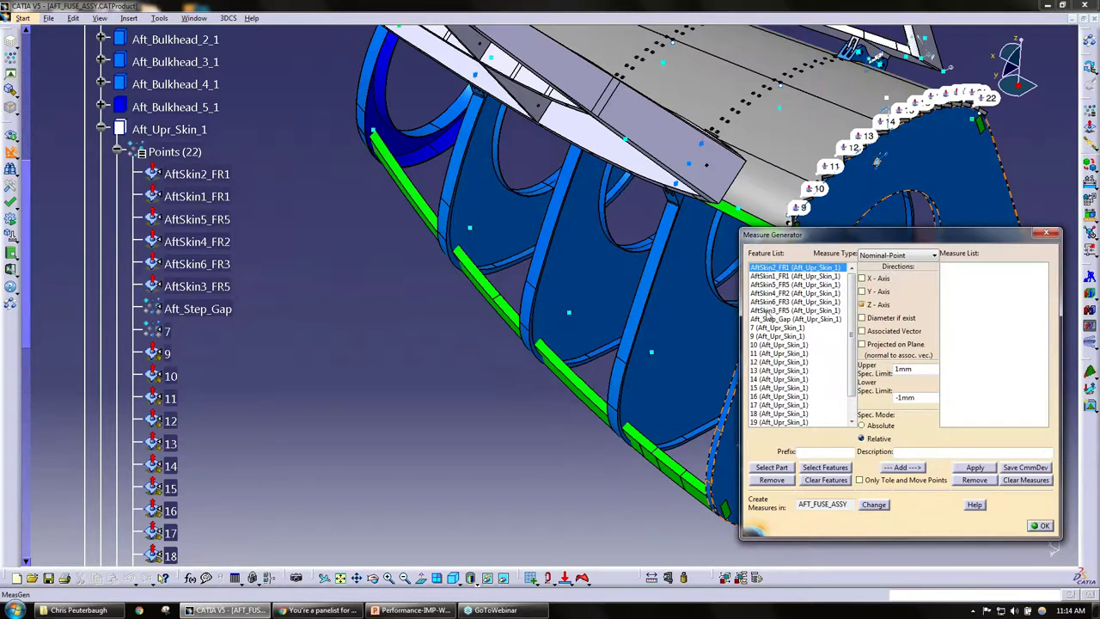
scroll(813, 389, down, 1)
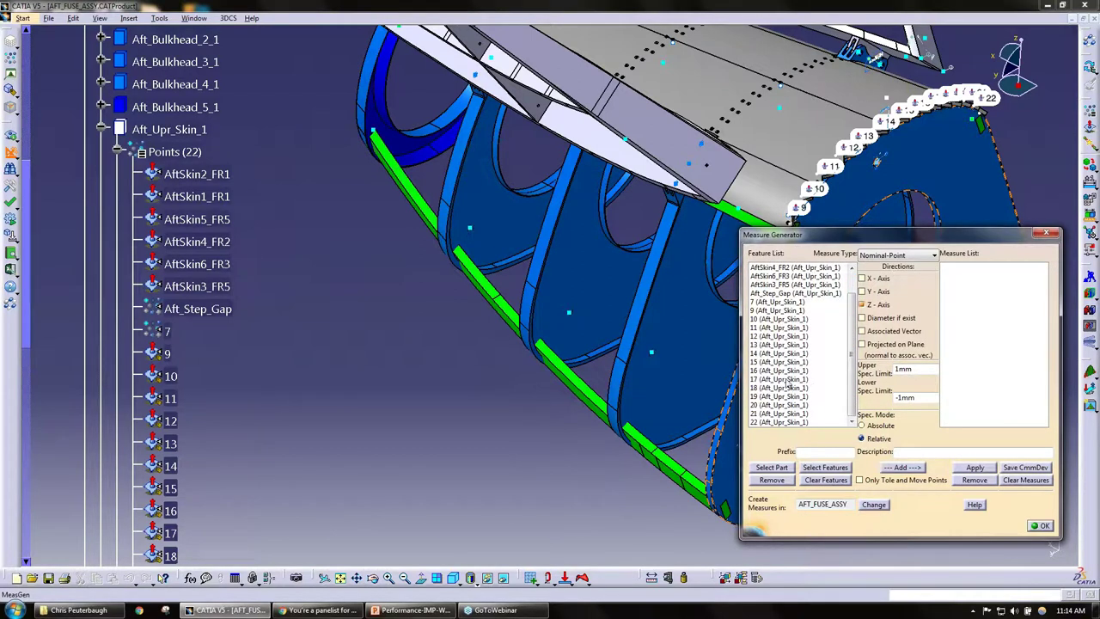
scroll(787, 370, up, 1)
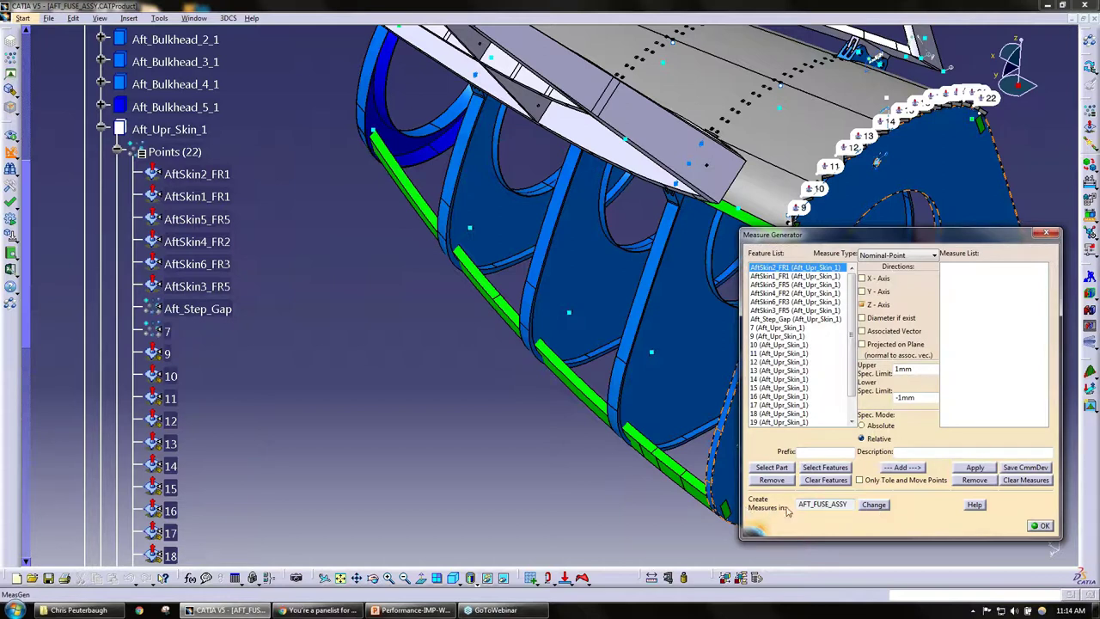
drag(846, 505, 800, 507)
drag(27, 181, 29, 26)
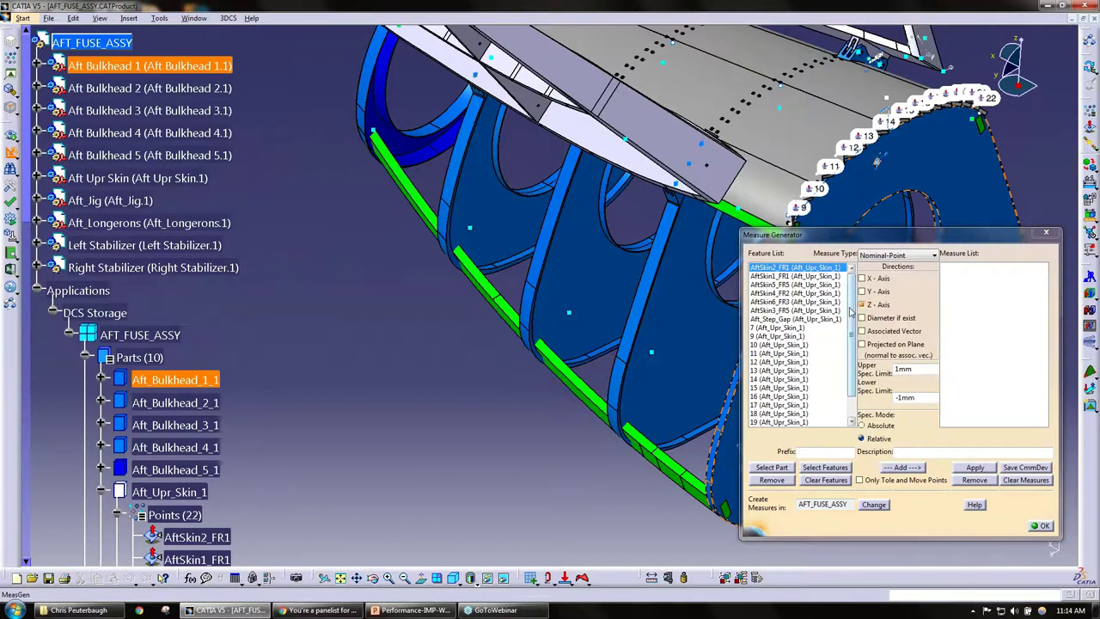
Set the measure destination and make an initial selection of points 9 through 16.
click(873, 504)
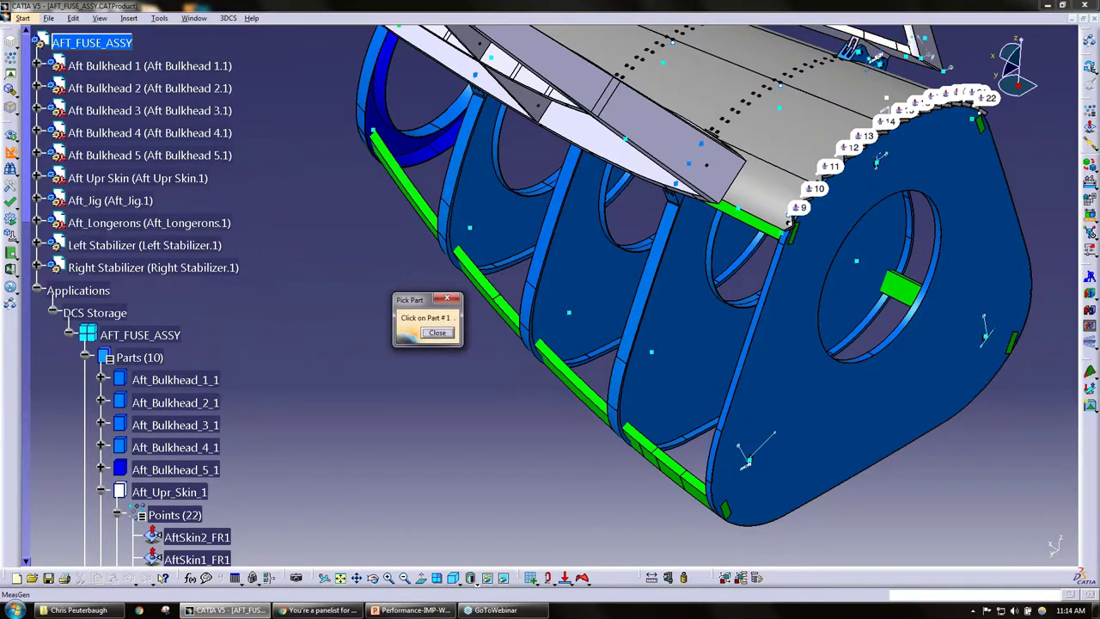
click(795, 421)
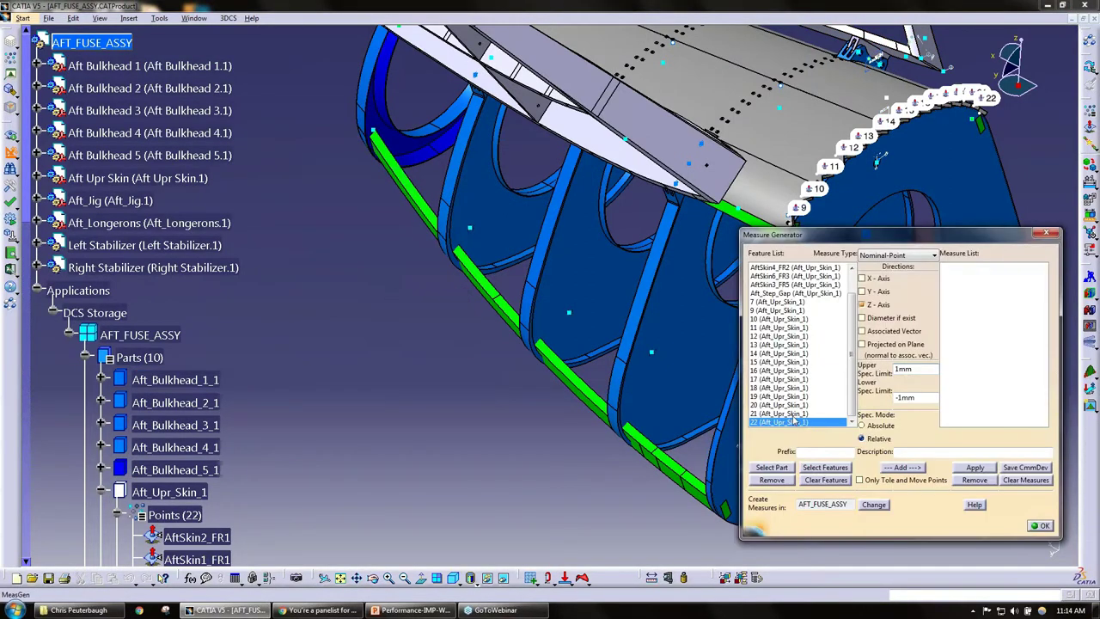
click(791, 309)
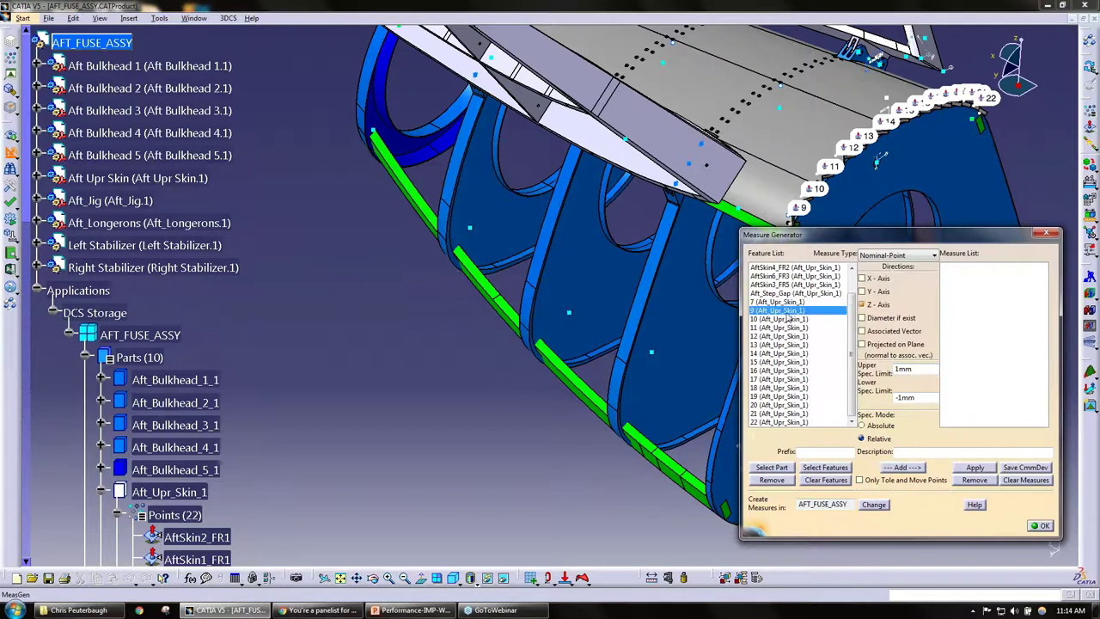
shift+click(794, 354)
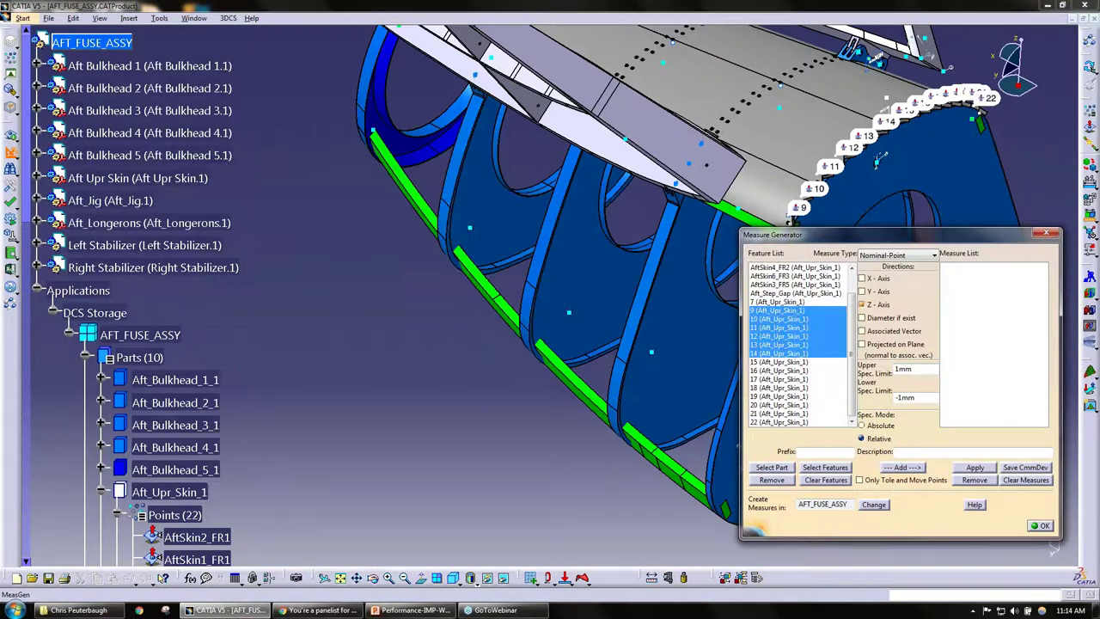
shift+click(796, 371)
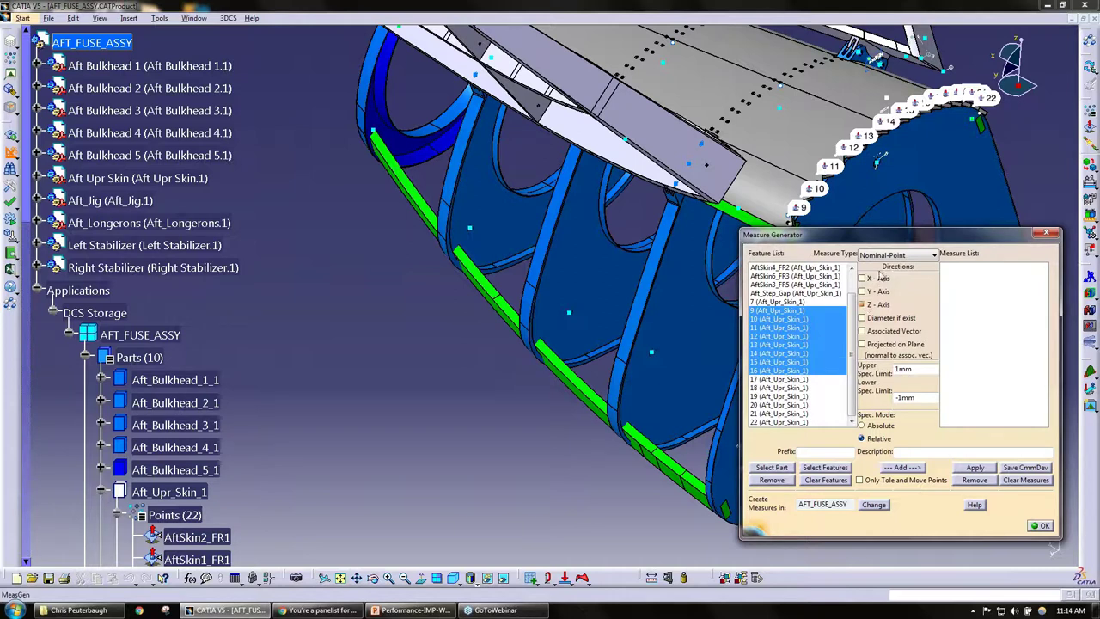
click(885, 256)
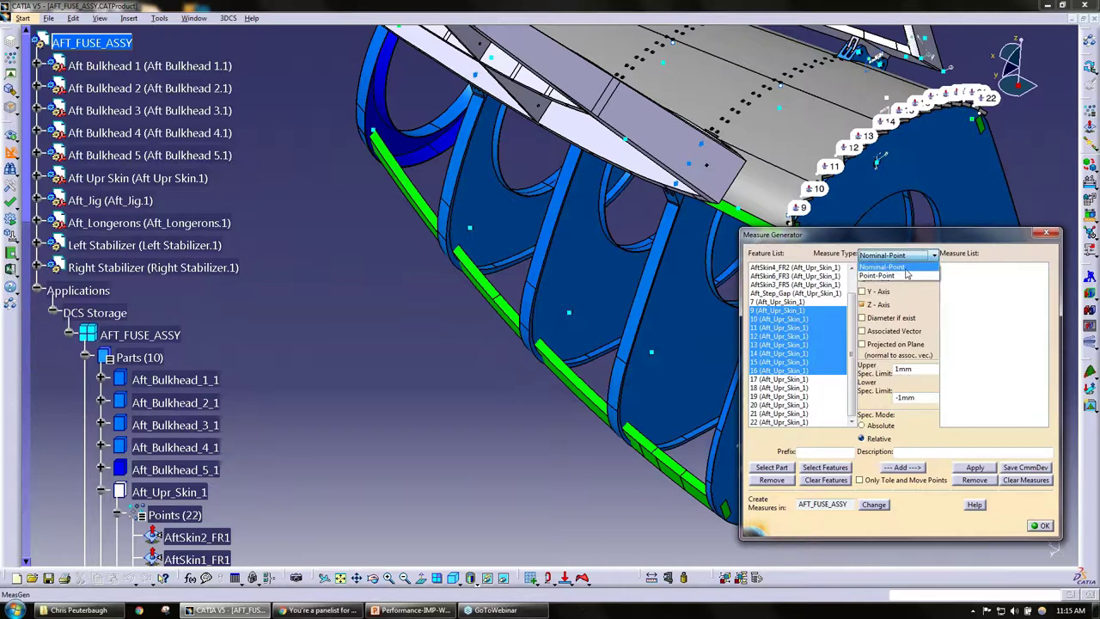
Select points 10–19 and check X-Axis and Z-Axis with Y-Axis unchecked.
click(907, 269)
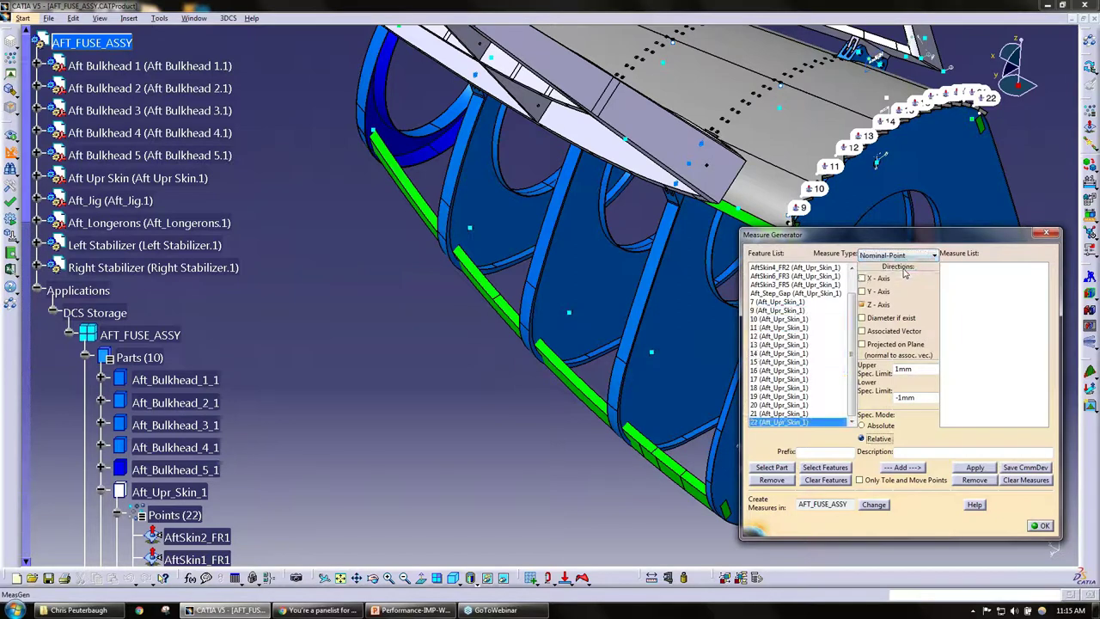
click(788, 320)
shift+click(788, 397)
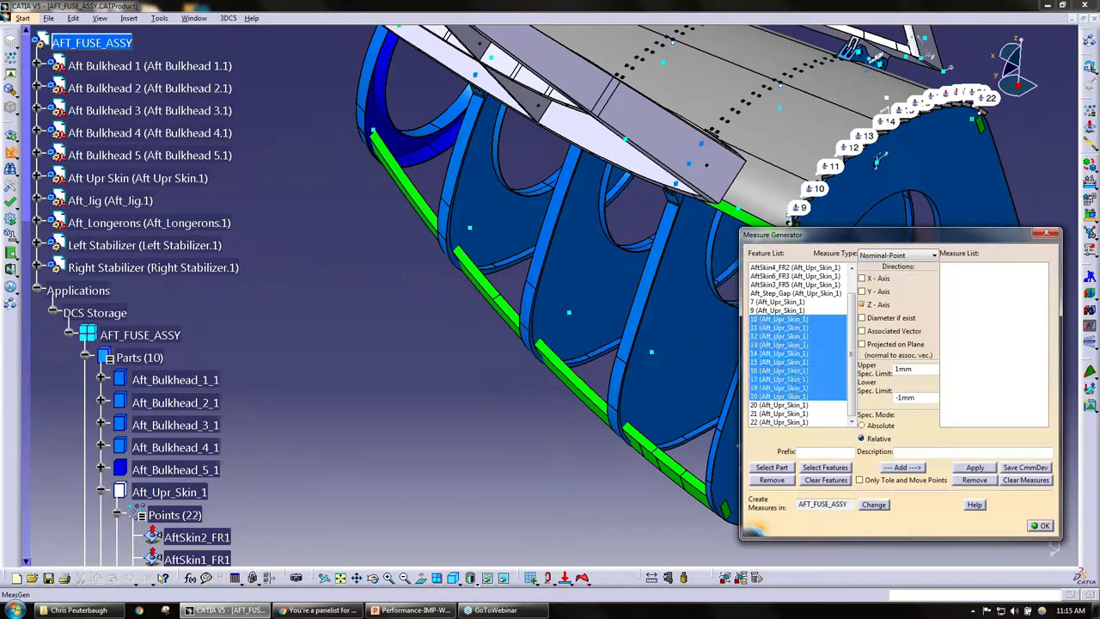
click(866, 305)
click(879, 279)
click(879, 292)
click(880, 293)
Keep the ±1mm limits and add measures 10_X through 19_Z to the Measure List.
drag(922, 369, 893, 369)
click(919, 370)
click(908, 468)
drag(1044, 357, 1043, 273)
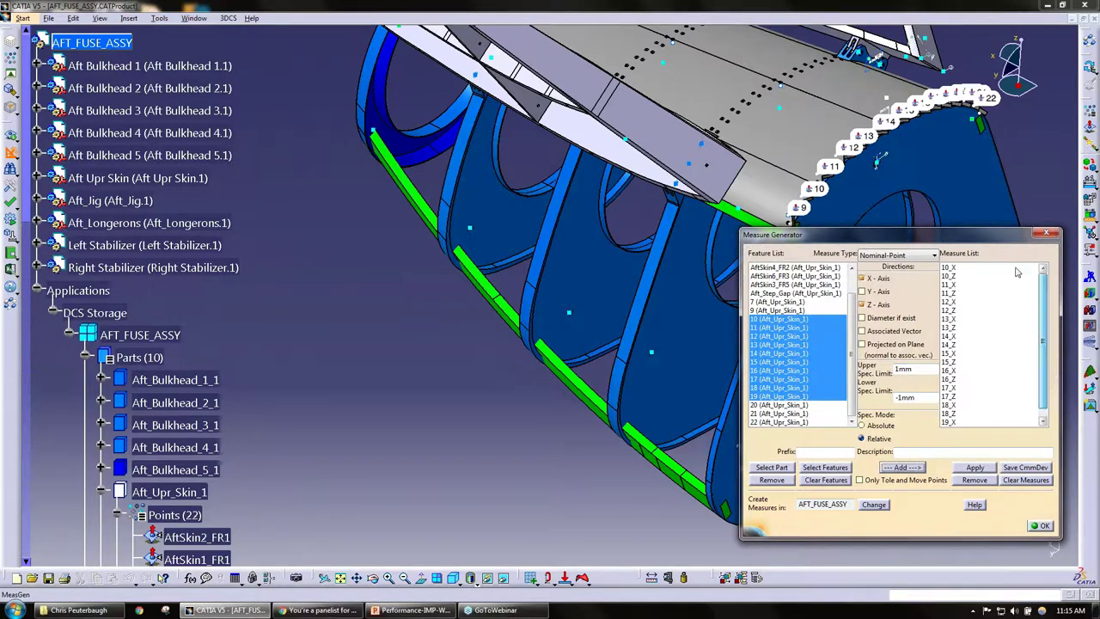
click(956, 268)
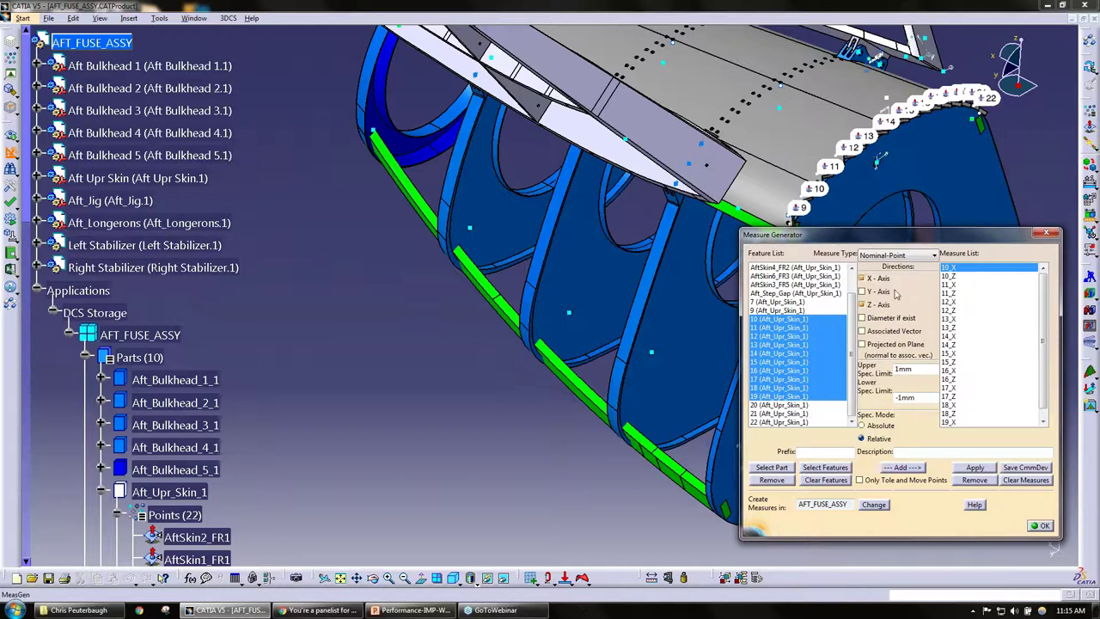
Add Y-Axis and Associated Vector measures for points 20–22 to the Measure List.
click(810, 406)
shift+click(813, 422)
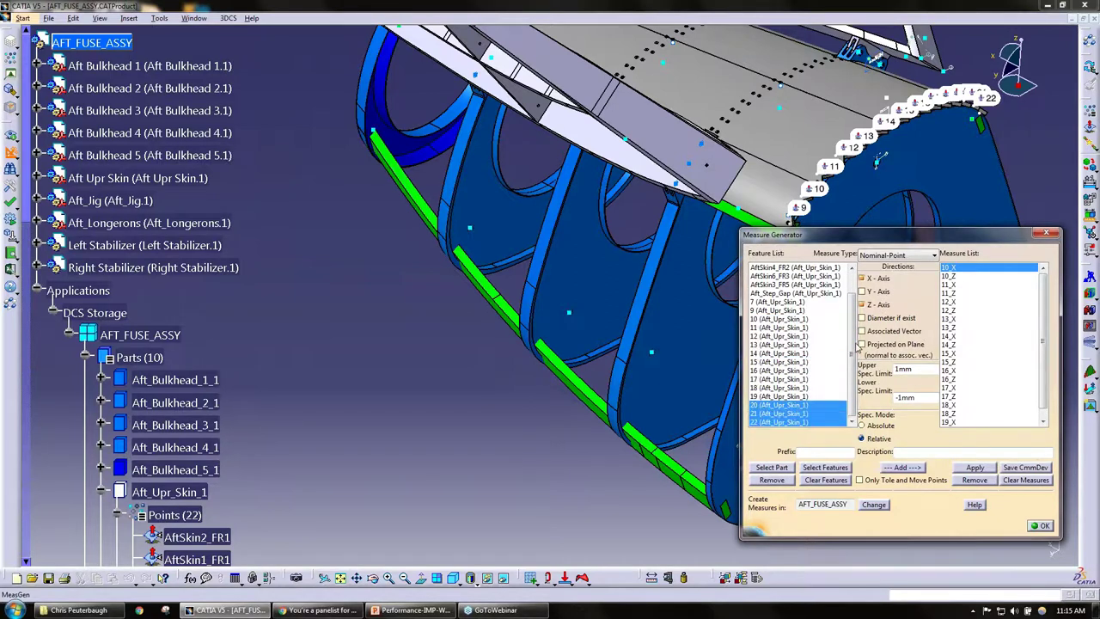
click(880, 305)
click(878, 278)
click(882, 292)
click(892, 332)
click(910, 471)
Scroll down to review the appended 20_Y and 20_A entries.
scroll(961, 321, down, 2)
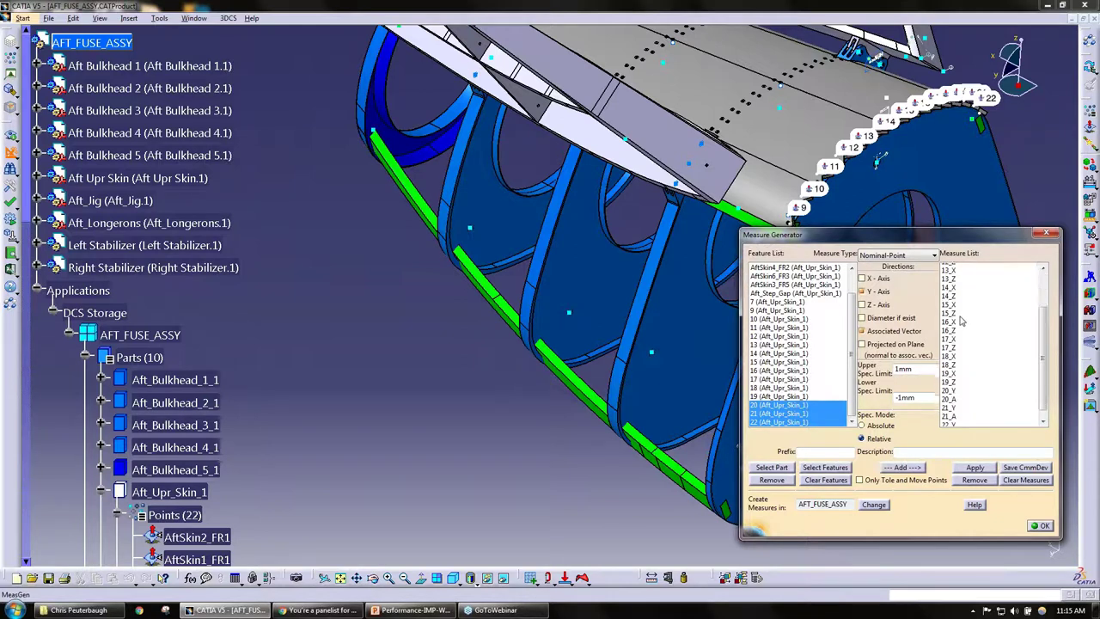
scroll(961, 321, down, 1)
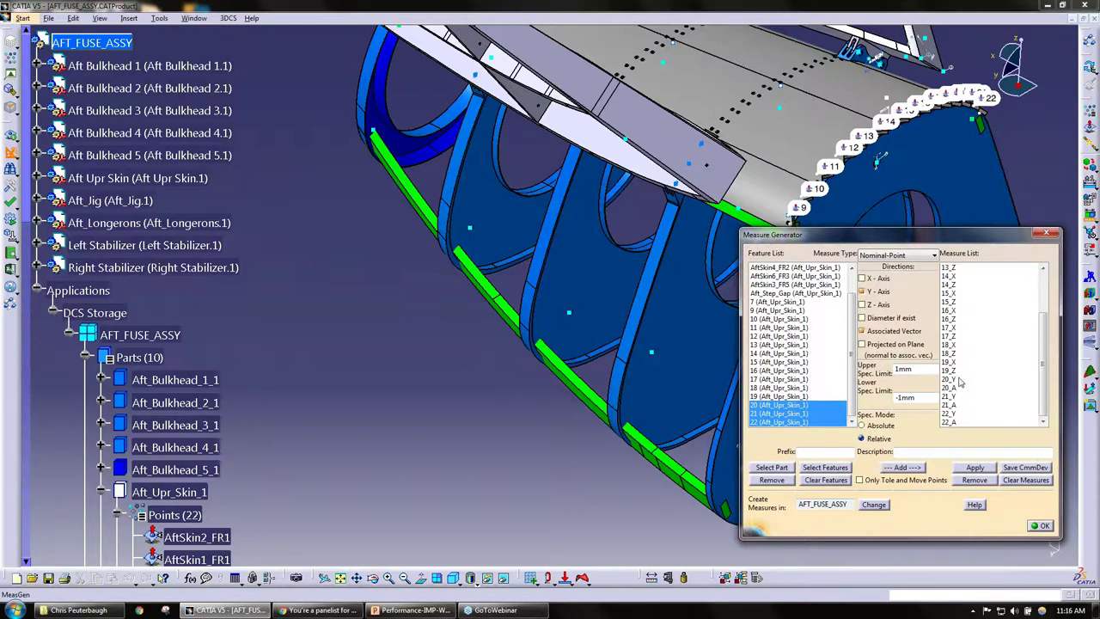
click(959, 380)
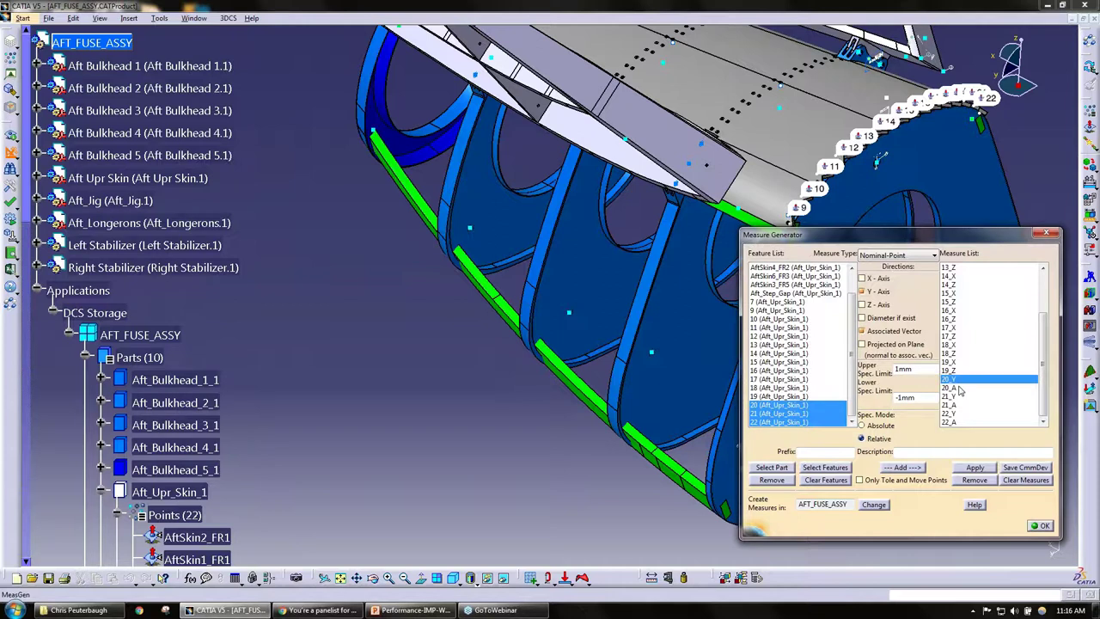
click(960, 389)
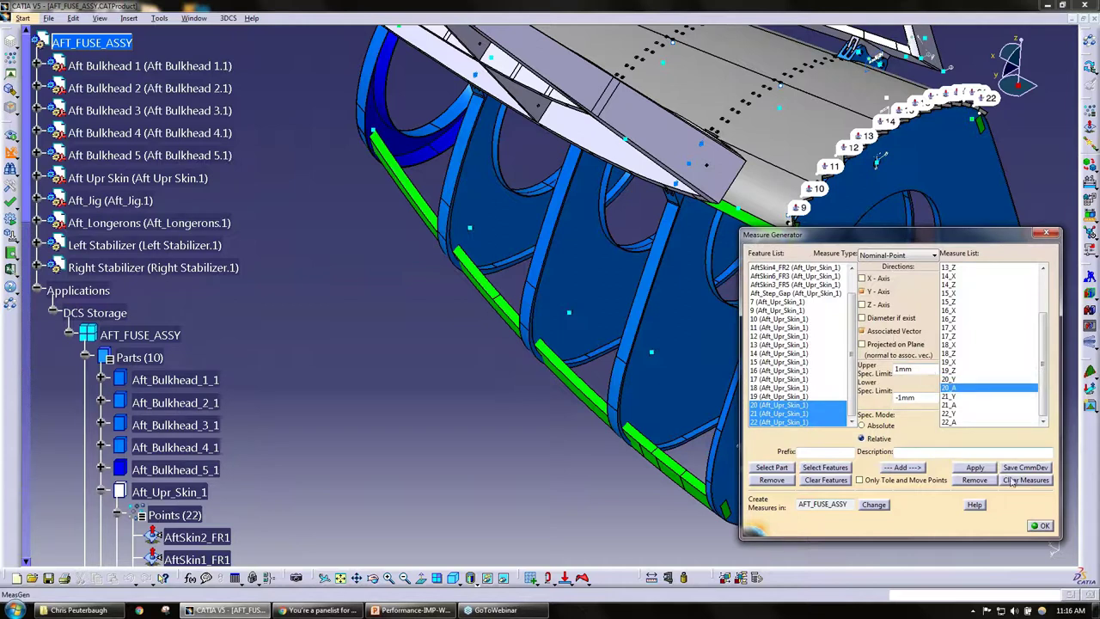
Generate all queued measures, confirming Yes to create the remaining ones.
click(1039, 526)
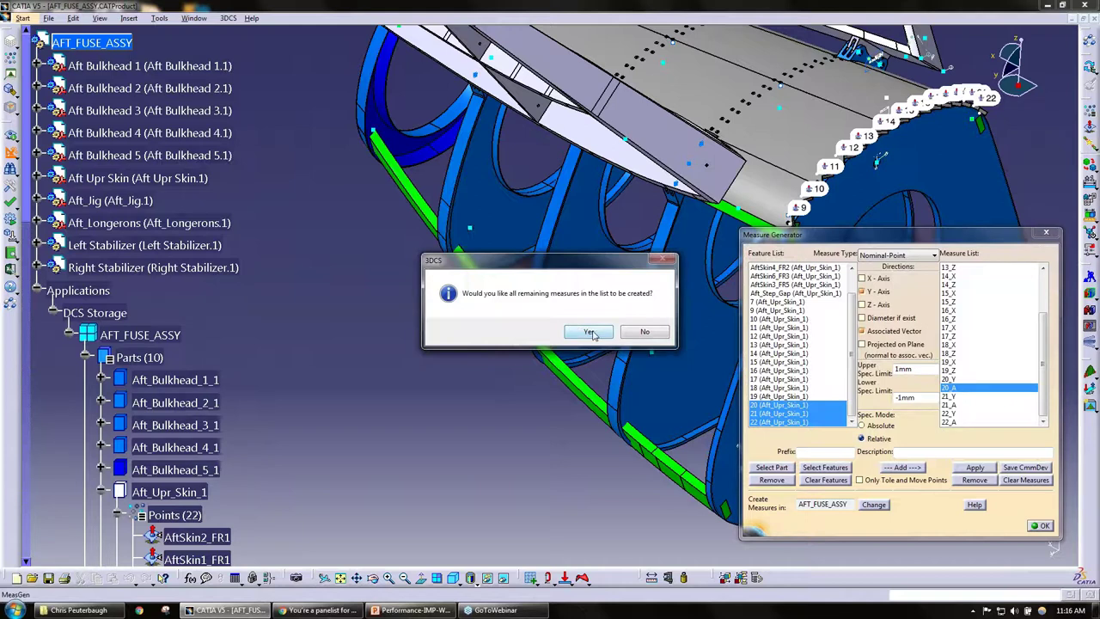
click(590, 332)
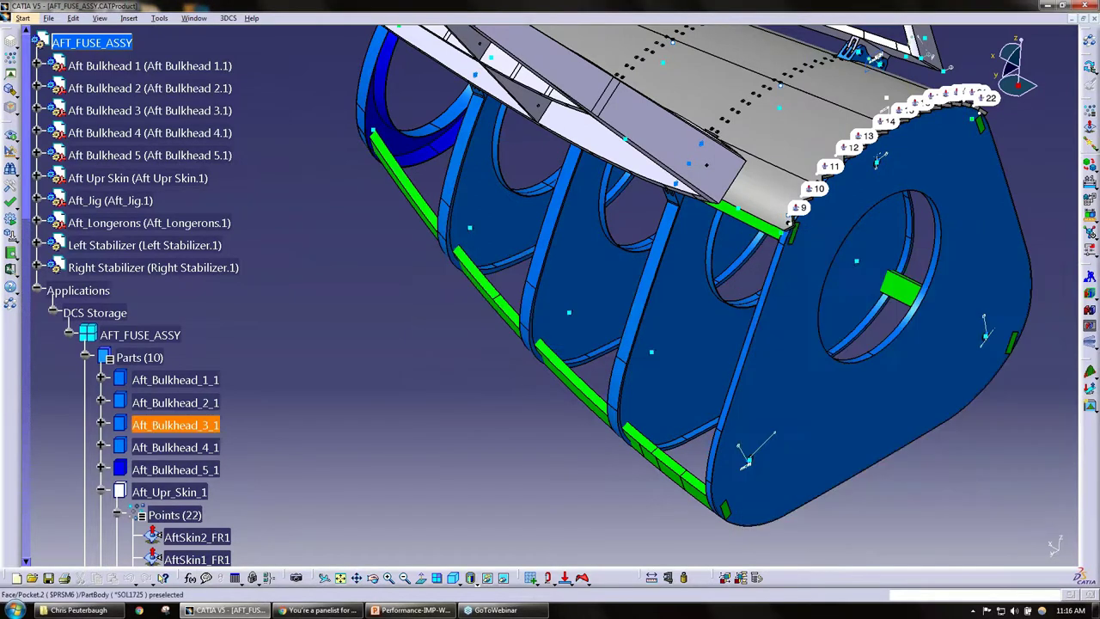
scroll(120, 168, down, 5)
Expand Measures (26) in the tree and select the 10_X and 11_X measures.
click(101, 168)
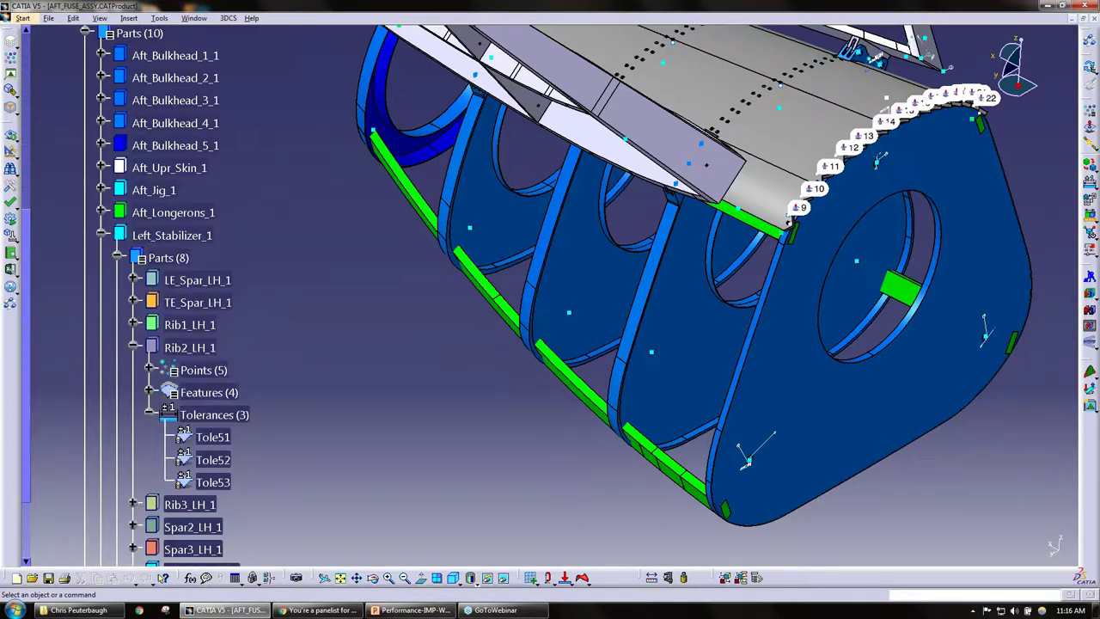
click(102, 235)
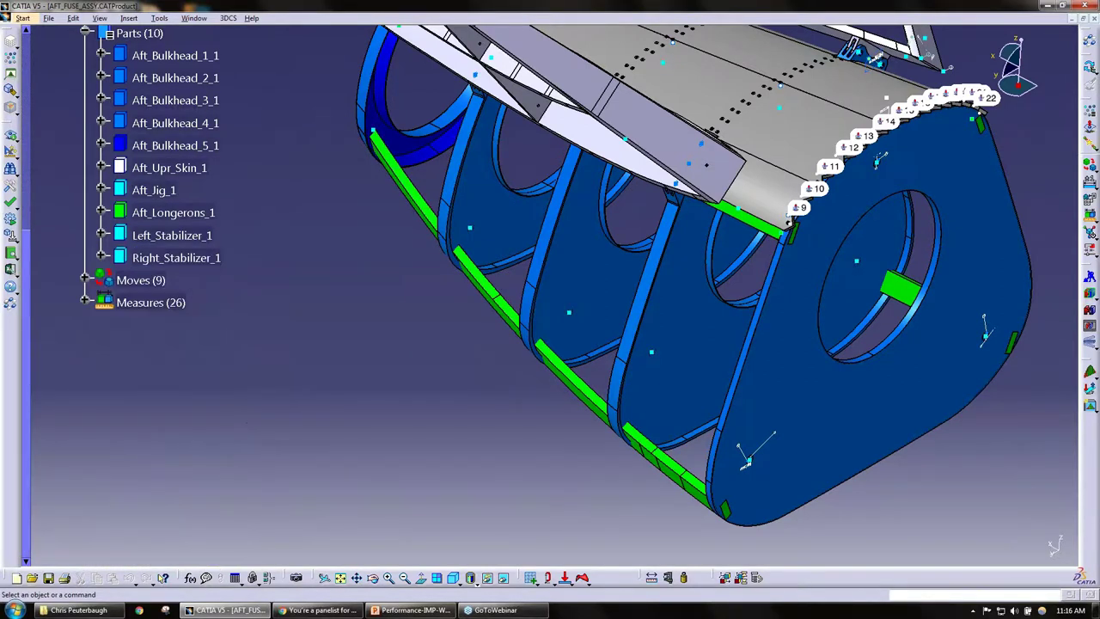
click(87, 303)
click(144, 58)
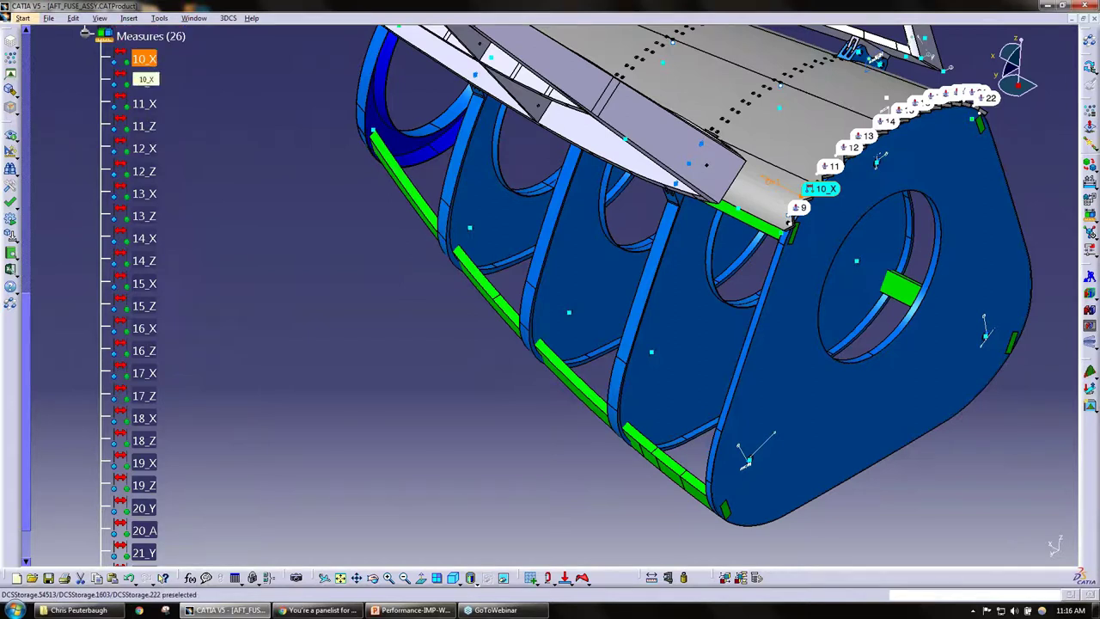
scroll(145, 127, down, 3)
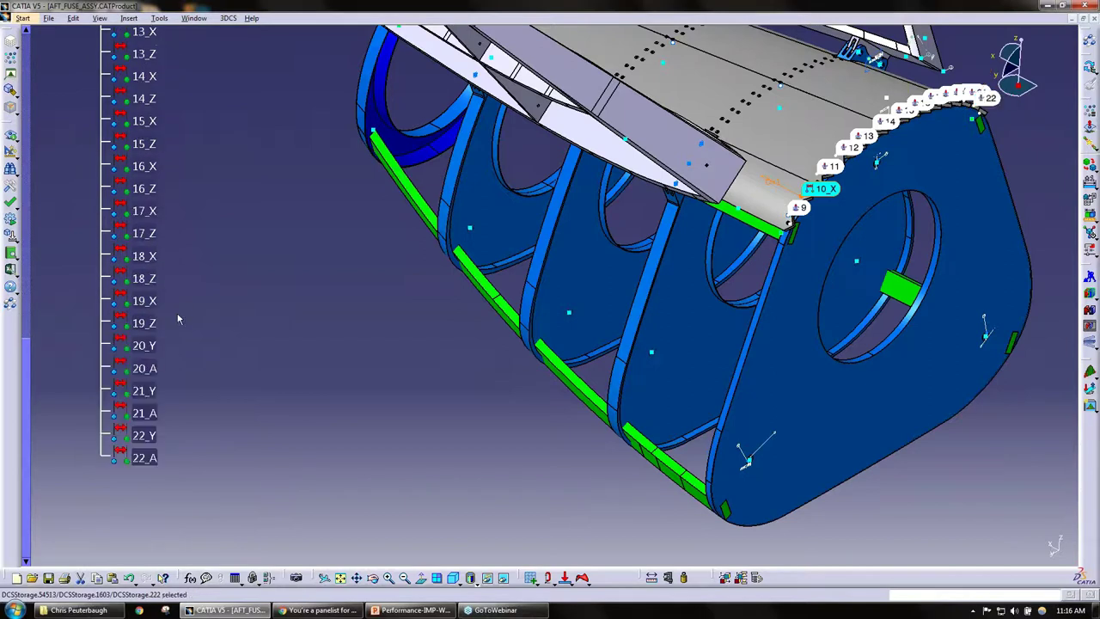
scroll(151, 129, up, 3)
ctrl+click(144, 103)
double_click(144, 58)
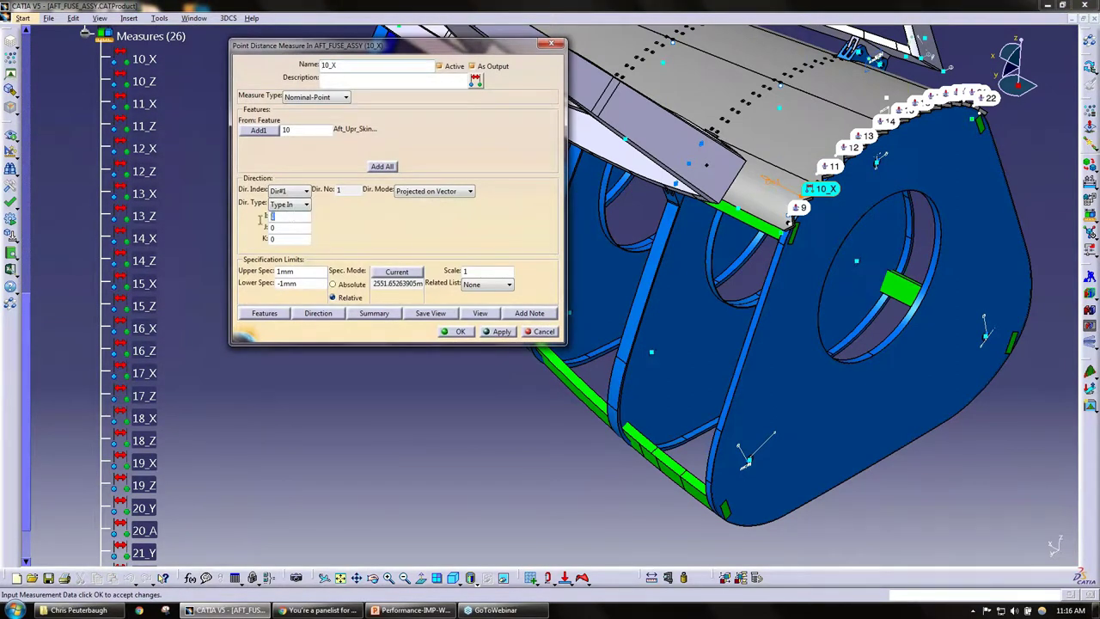
double_click(282, 216)
click(289, 203)
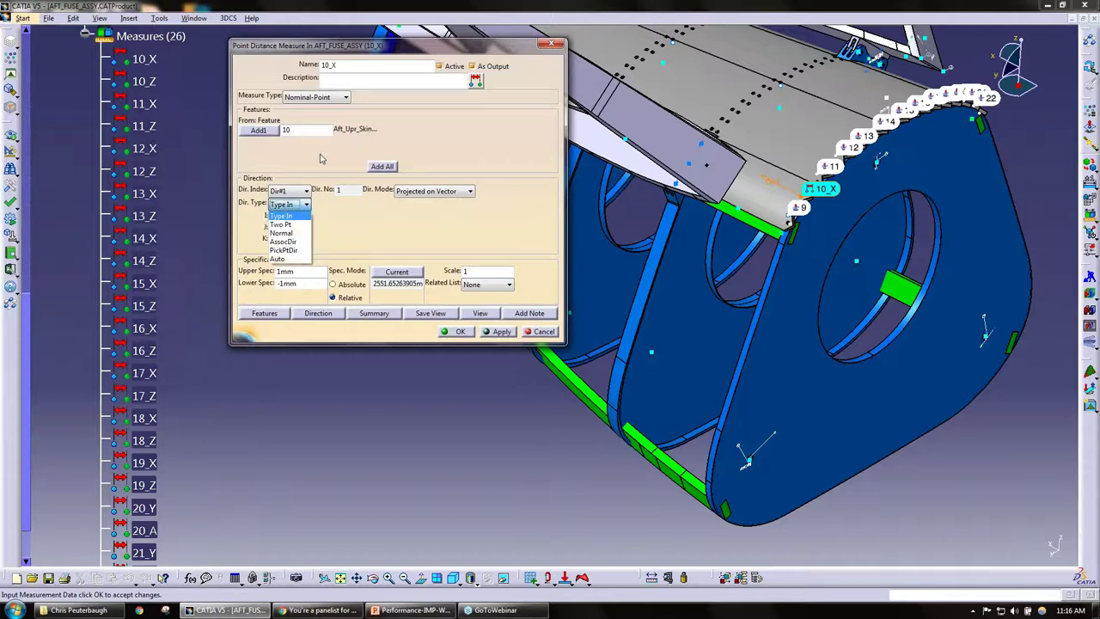
click(280, 214)
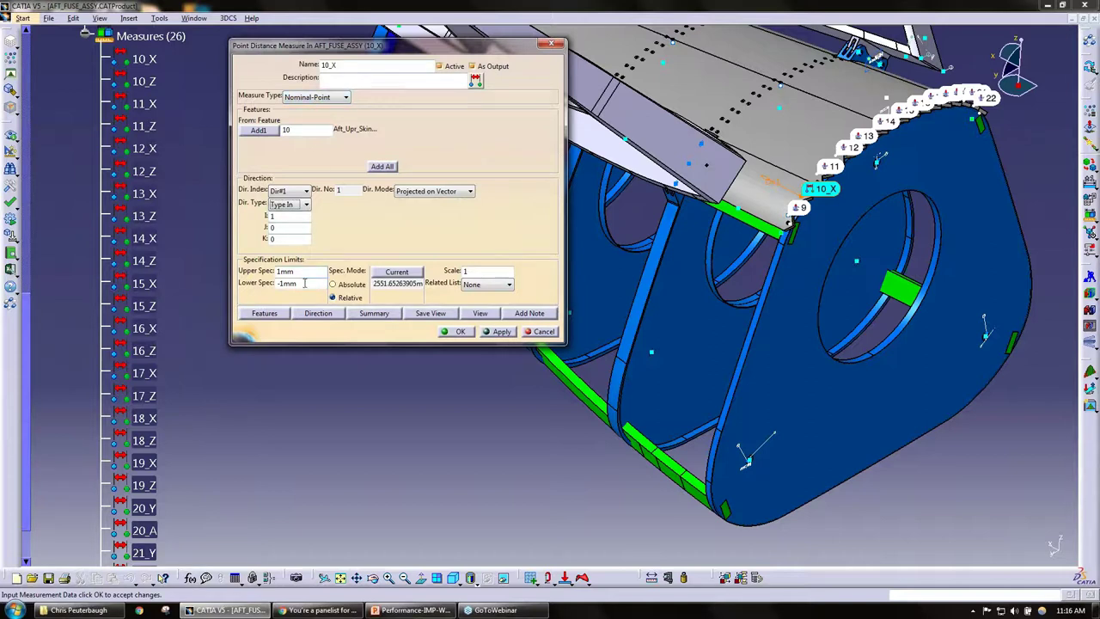
Close the 10_X measure dialog and test selecting 10_X and 14_X in the tree.
click(456, 331)
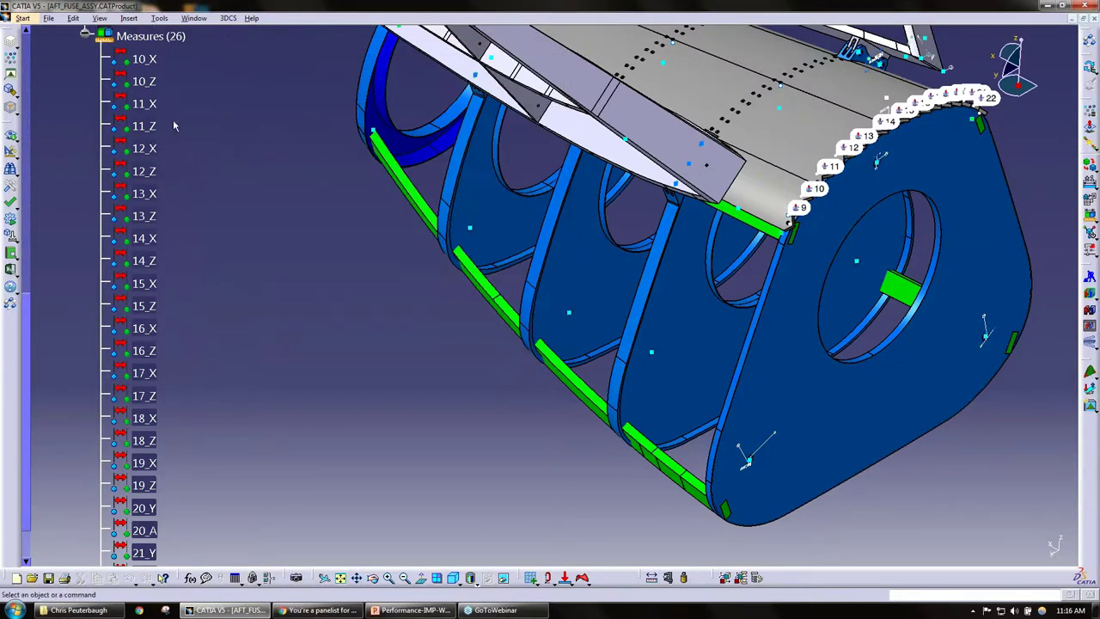
click(144, 59)
ctrl+click(144, 260)
ctrl+click(144, 261)
ctrl+click(144, 238)
ctrl+click(144, 238)
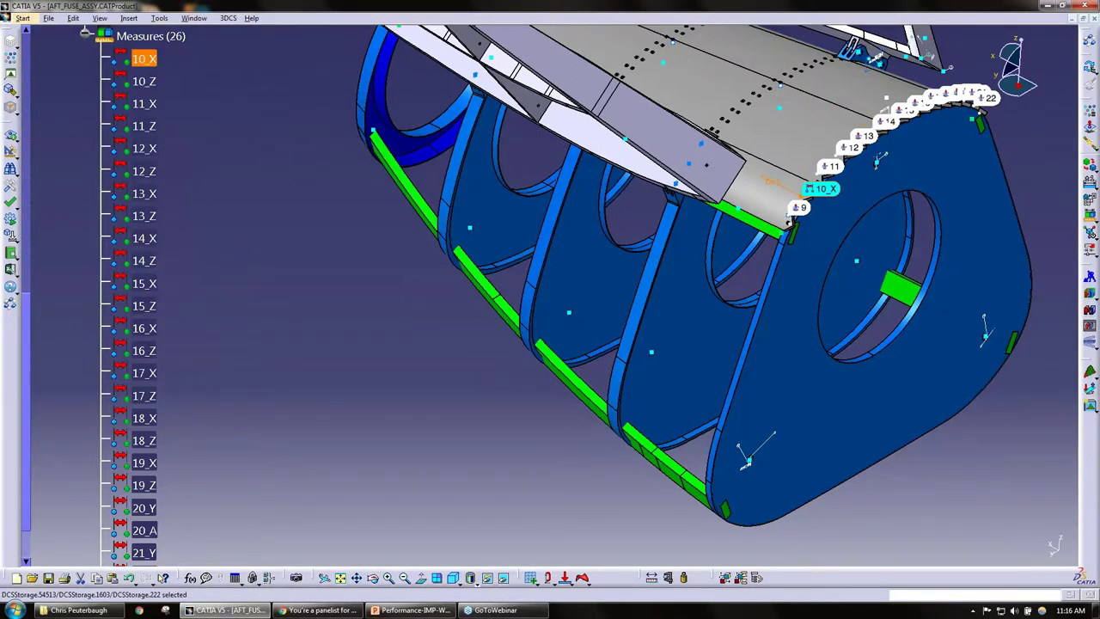
Collapse Measures (26) and scroll up to show Parts (10) and Moves (9).
click(85, 33)
scroll(106, 62, up, 6)
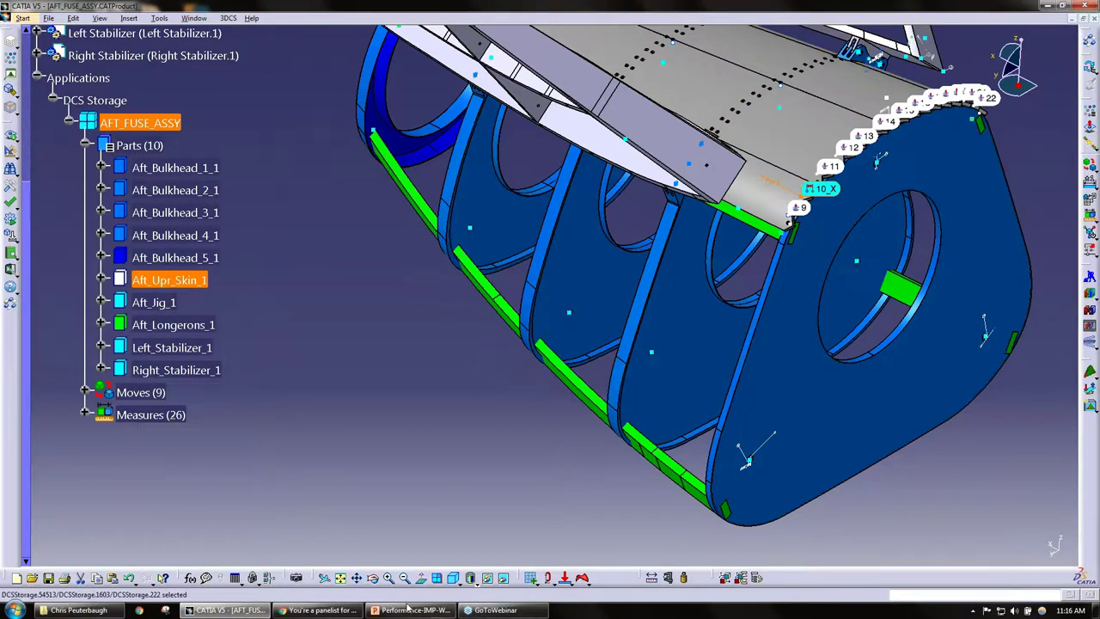
mouse_move(415, 612)
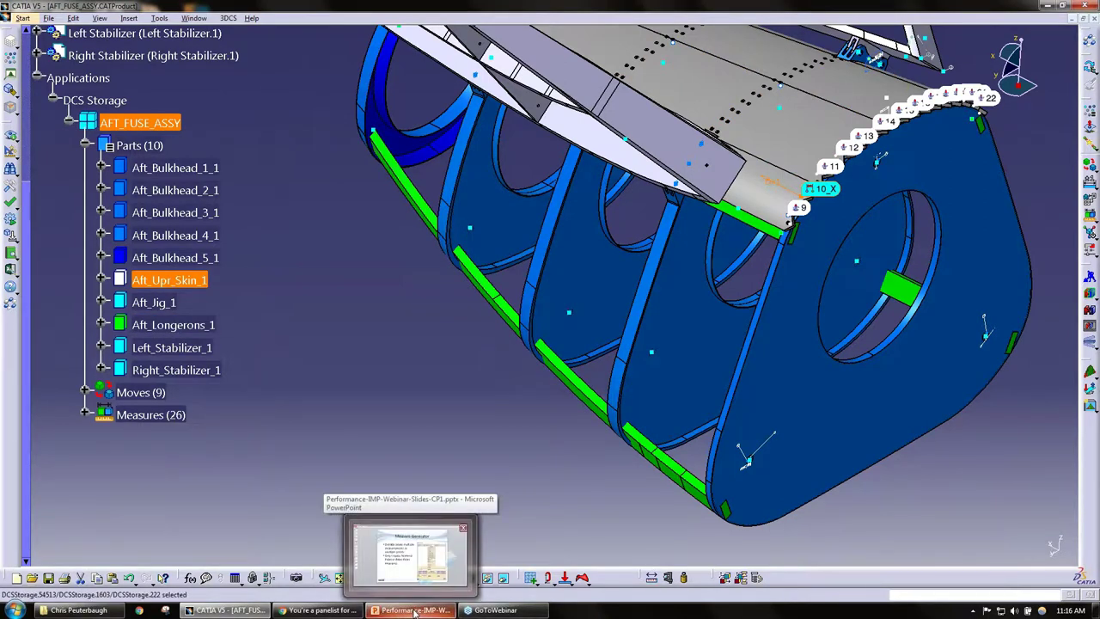
click(415, 612)
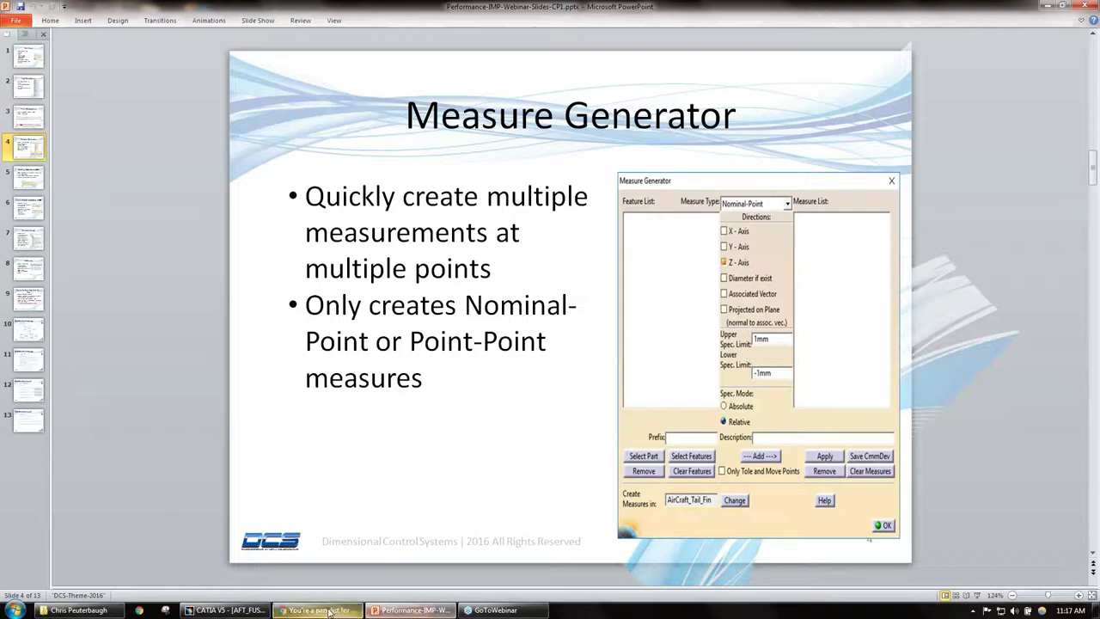
click(288, 554)
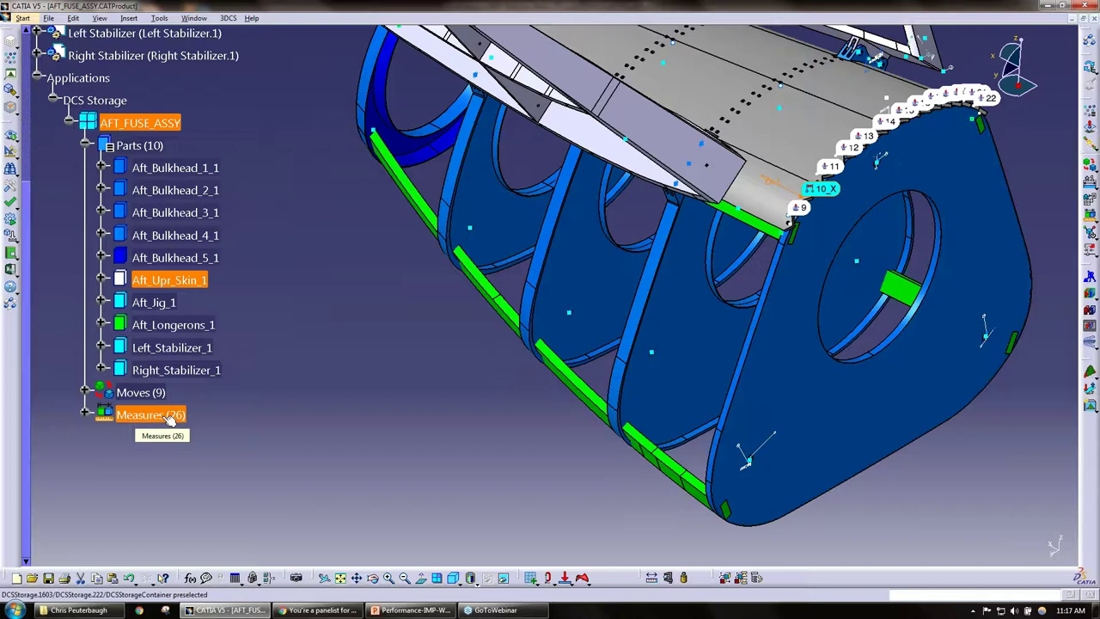
Switch back to the Performance-IMP-Webinar PowerPoint slides.
mouse_move(412, 612)
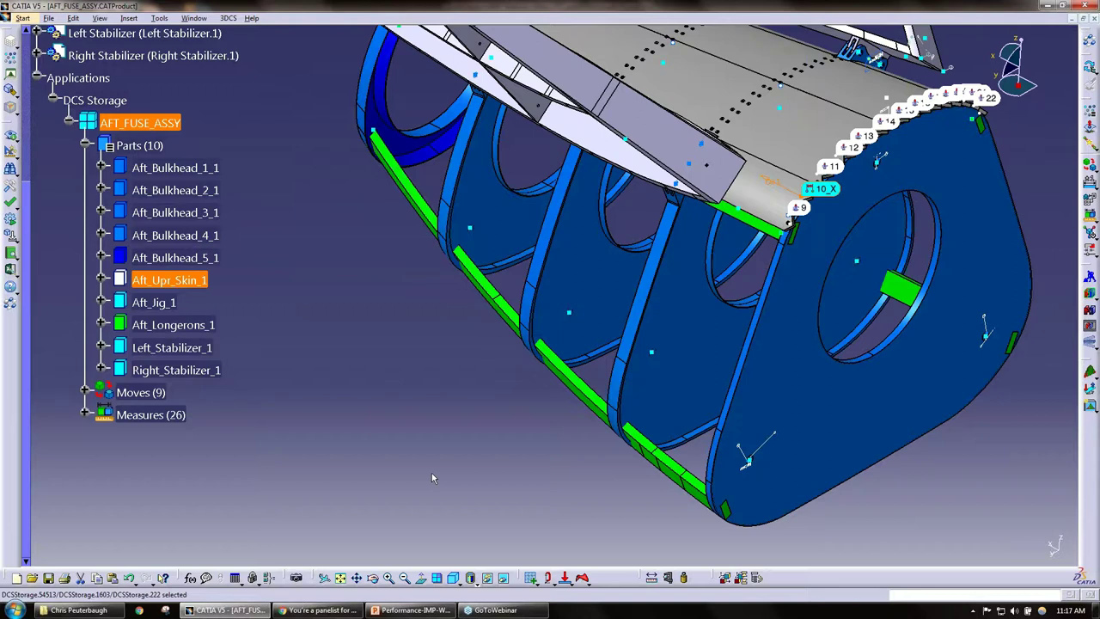
click(408, 612)
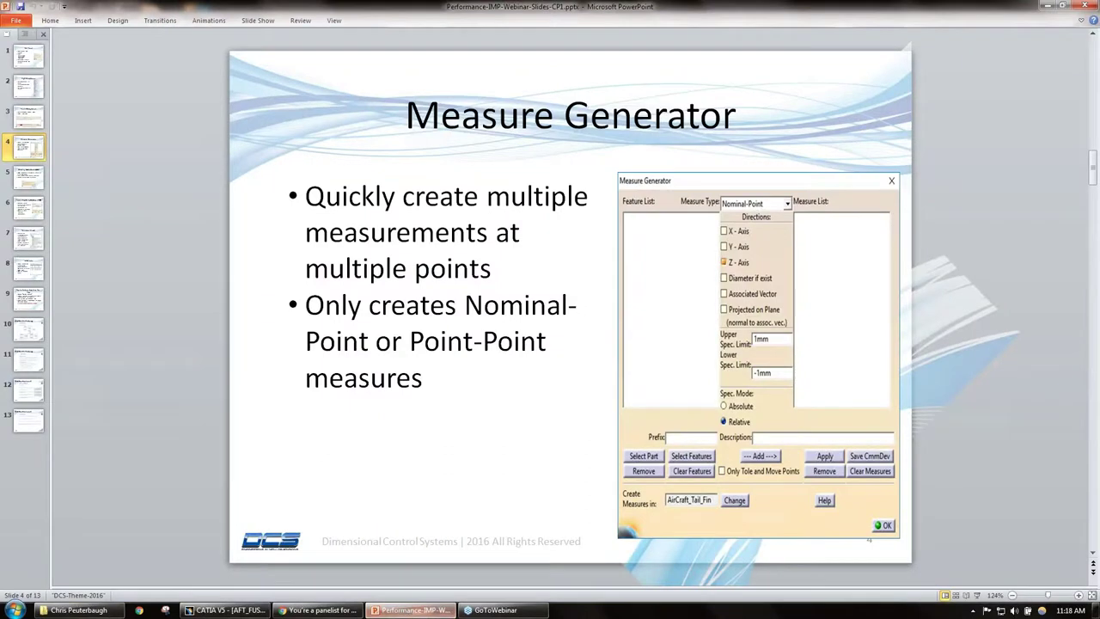